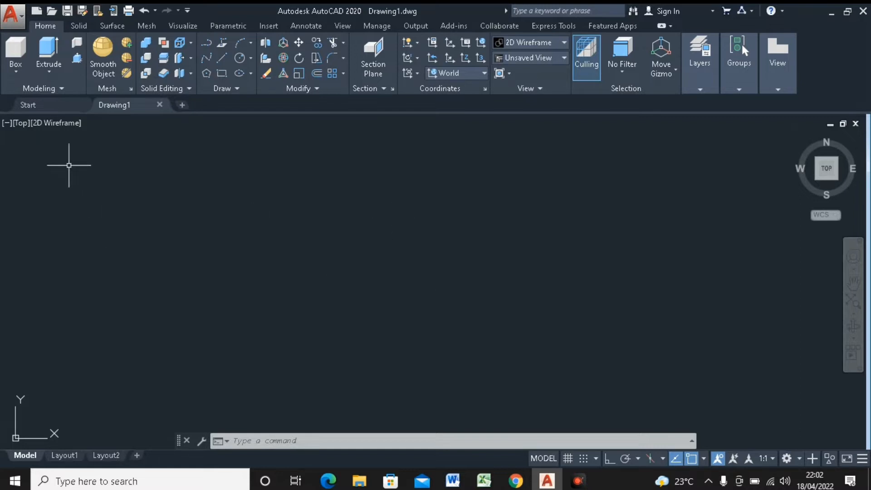
Switch the viewport to the SE Isometric view and set the UCS icon to Noorigin with the UCSICON command
click(20, 124)
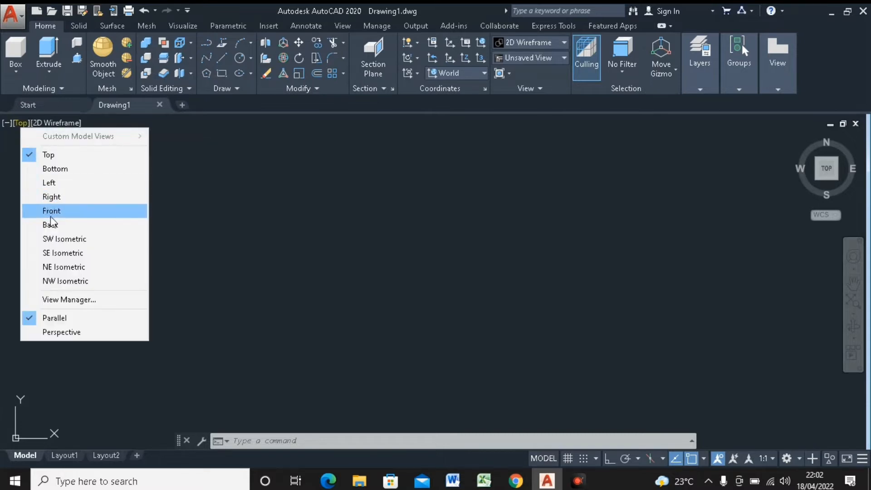
click(62, 252)
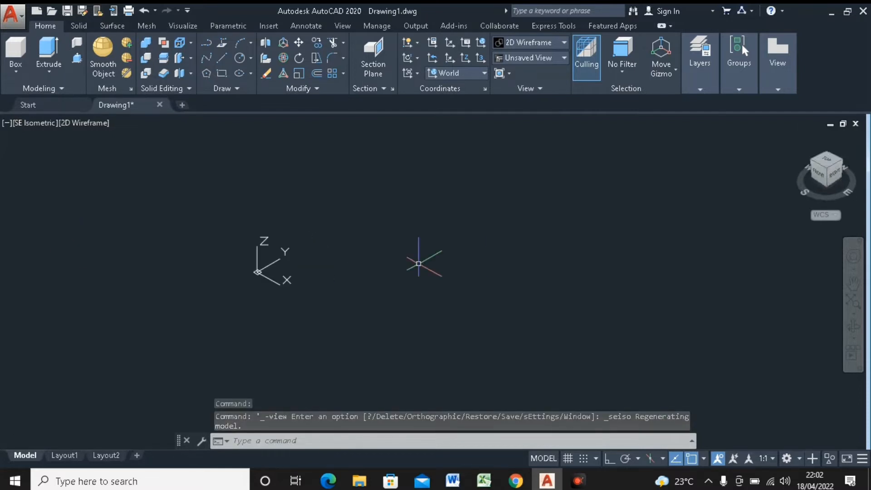
text(ucsicon)
key(Return)
text(n)
key(Return)
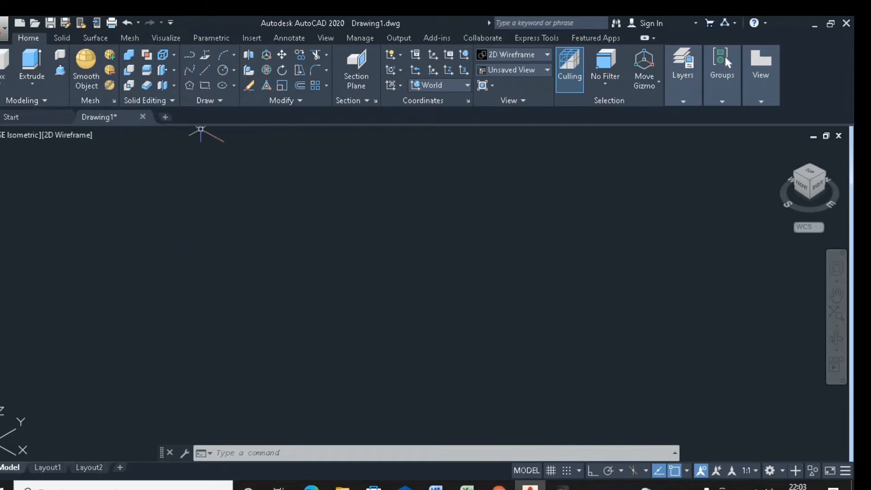
With Ortho on, draw the first two edges of an L-shaped outline: 8 units along positive Y, 5 units along positive X
click(205, 70)
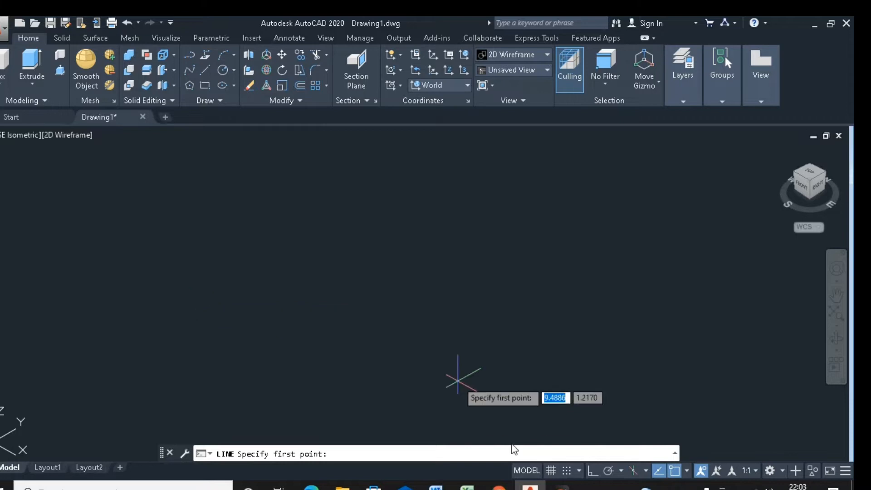
click(593, 474)
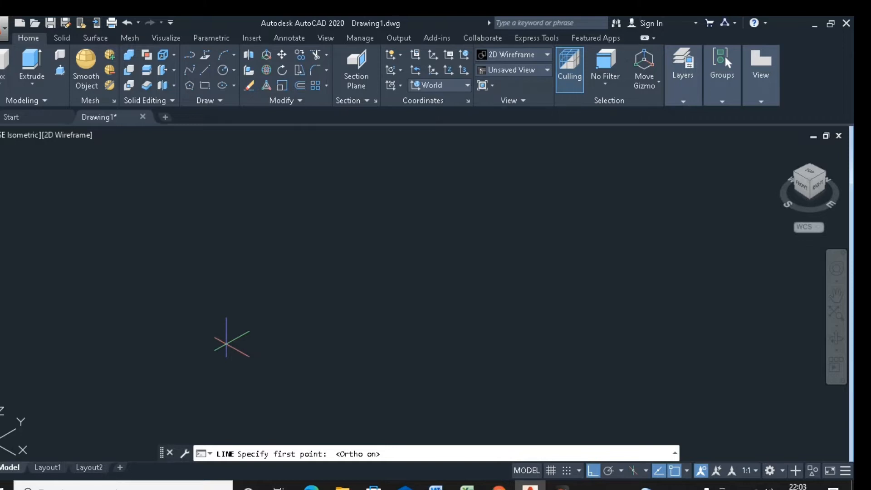
click(220, 346)
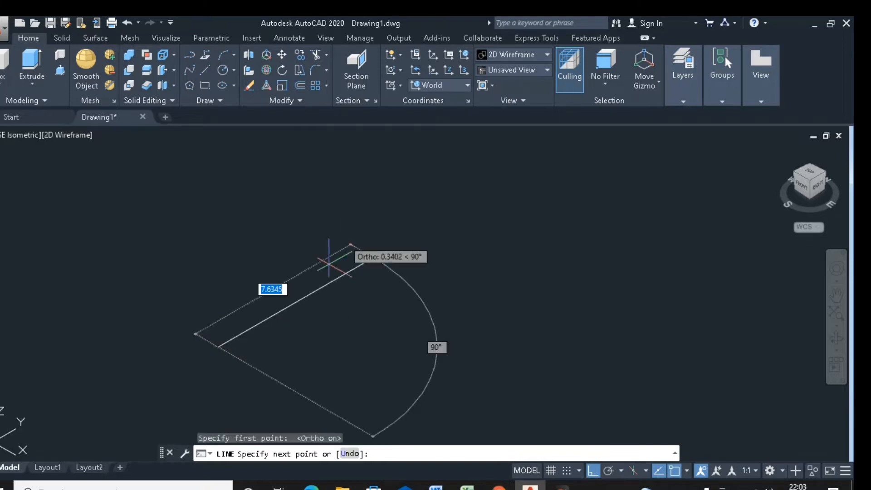
text(8)
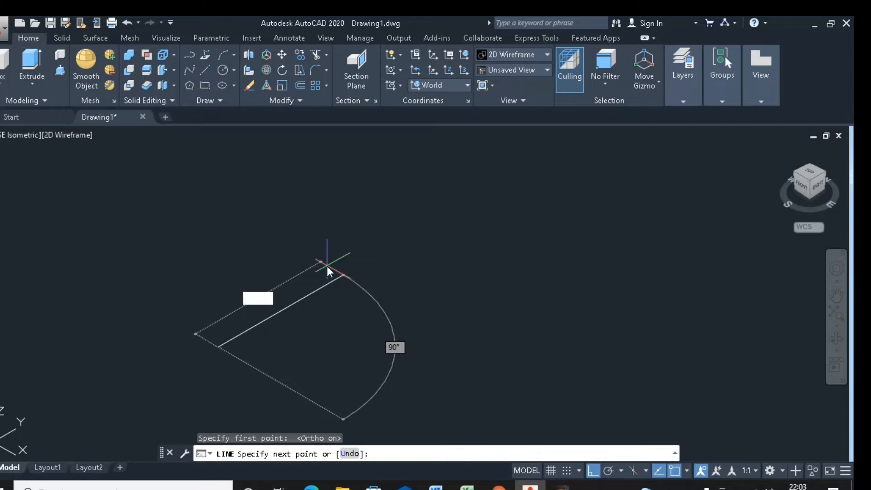
key(Return)
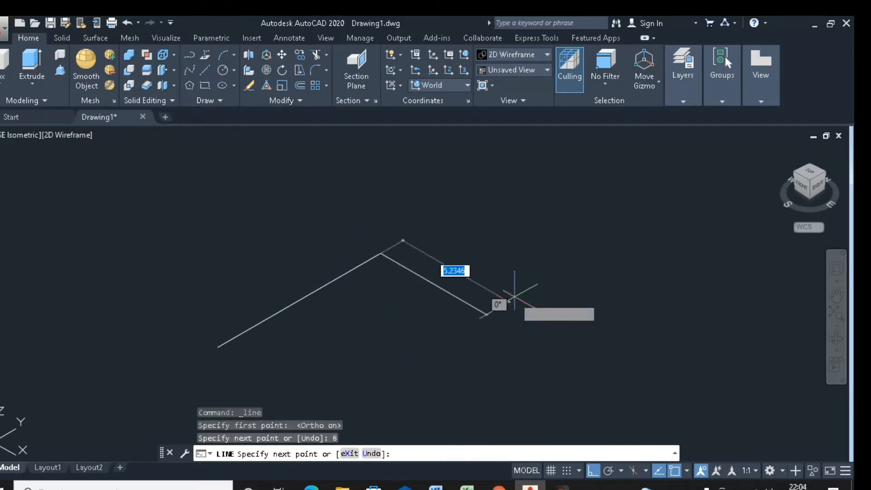
click(471, 297)
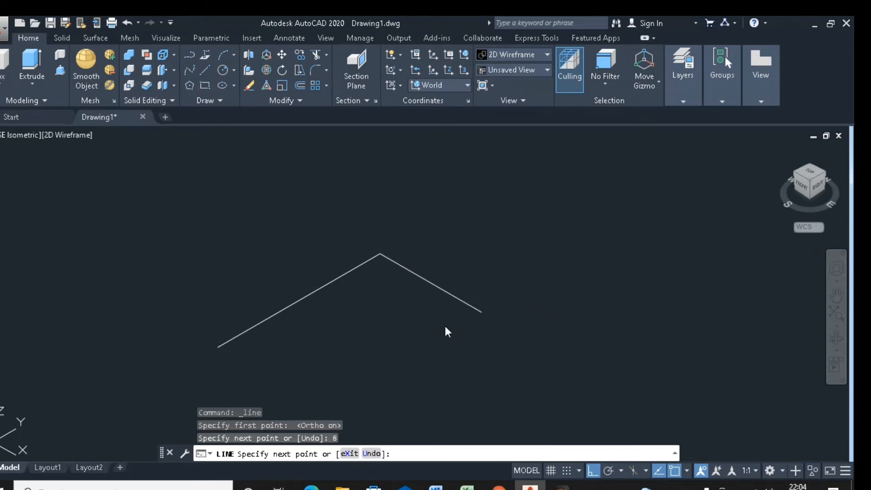
text(5)
key(Return)
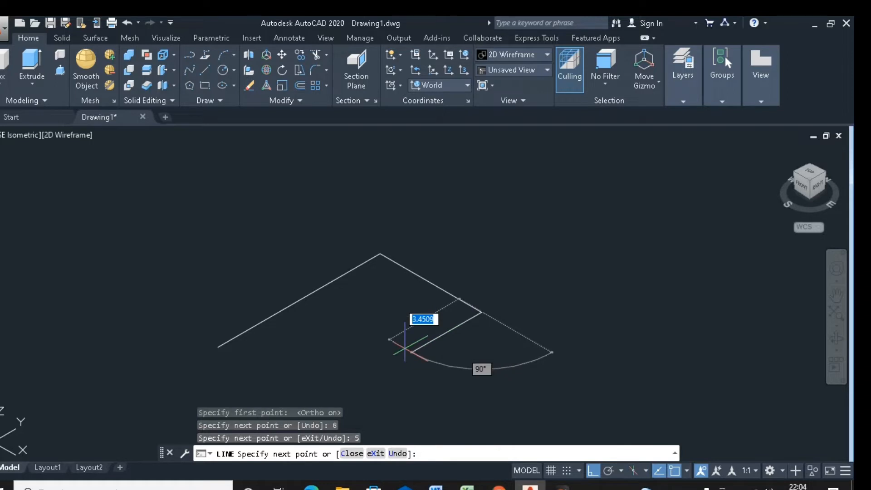
Continue the outline 3 units along negative Y, 3 along negative X and 5 along negative Y, closing it at the start point
text(3)
key(Return)
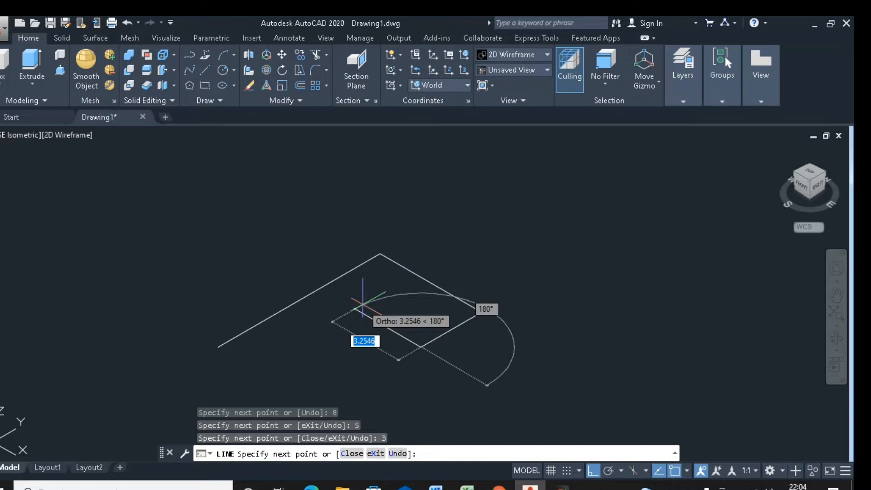
text(3)
key(Return)
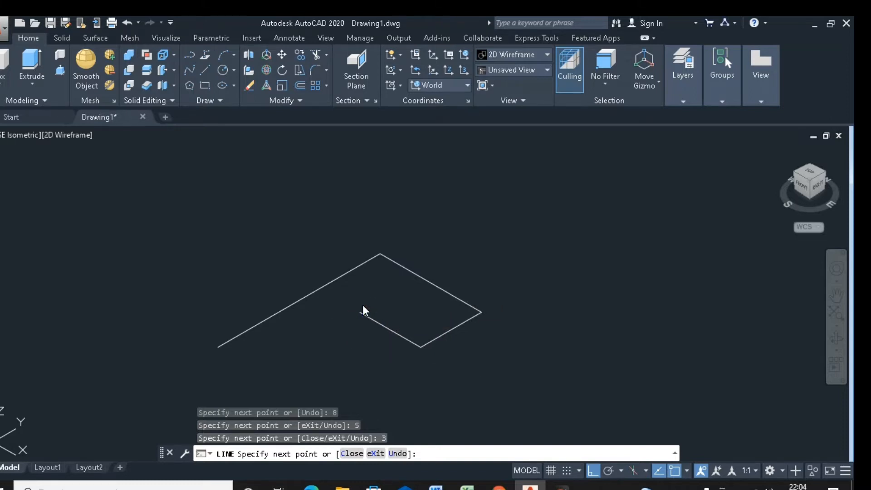
text(3)
key(Return)
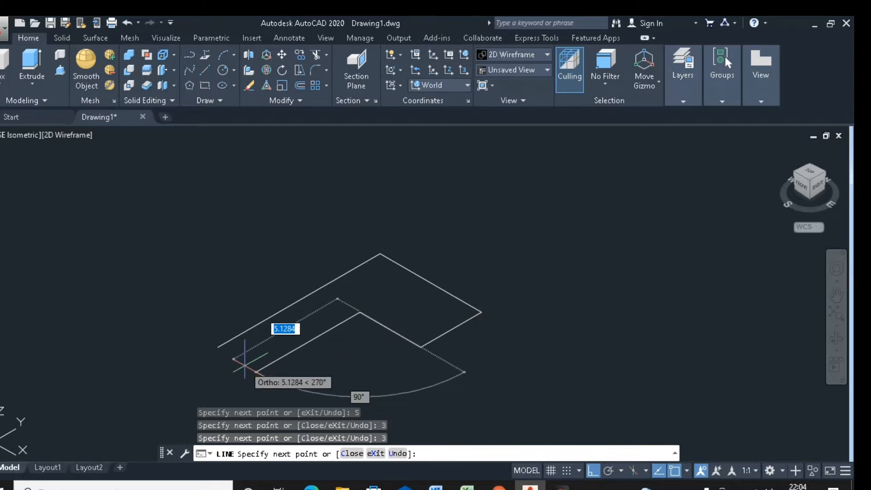
text(5)
key(Return)
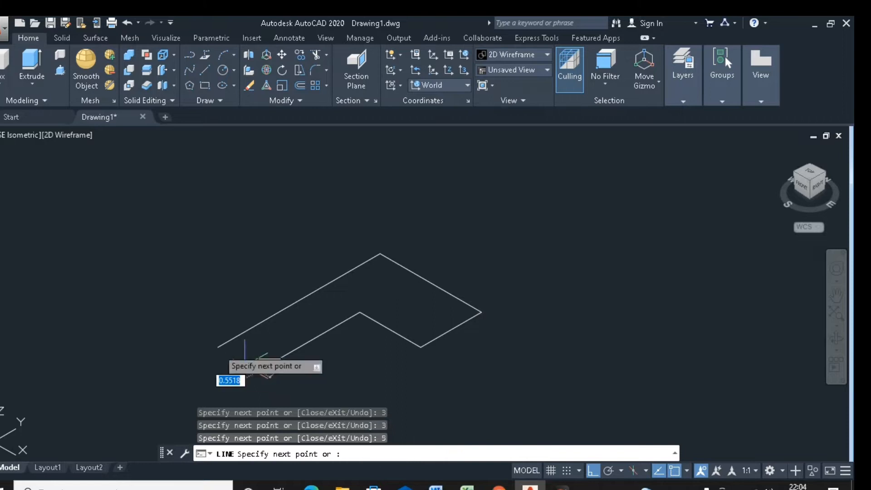
click(213, 348)
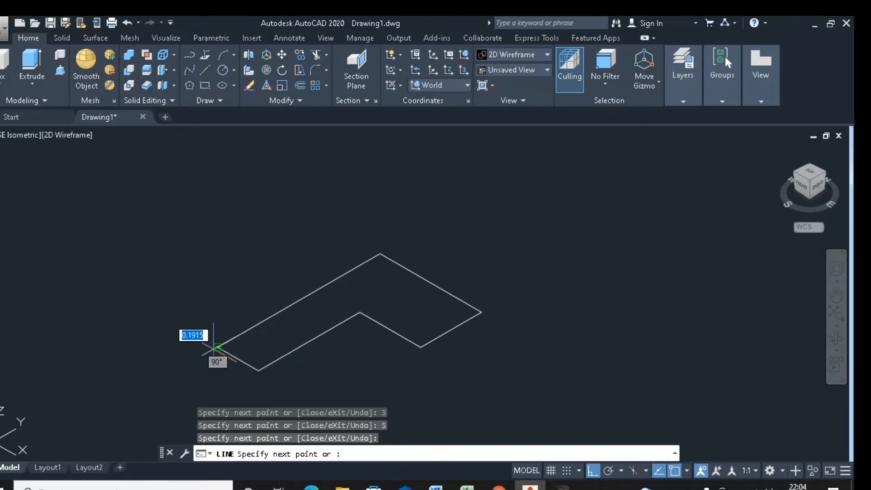
key(Return)
Join all the lines of the L-shaped outline into a single closed polyline
scroll(287, 304, down, 2)
middle_drag(286, 306, 254, 285)
scroll(272, 282, up, 3)
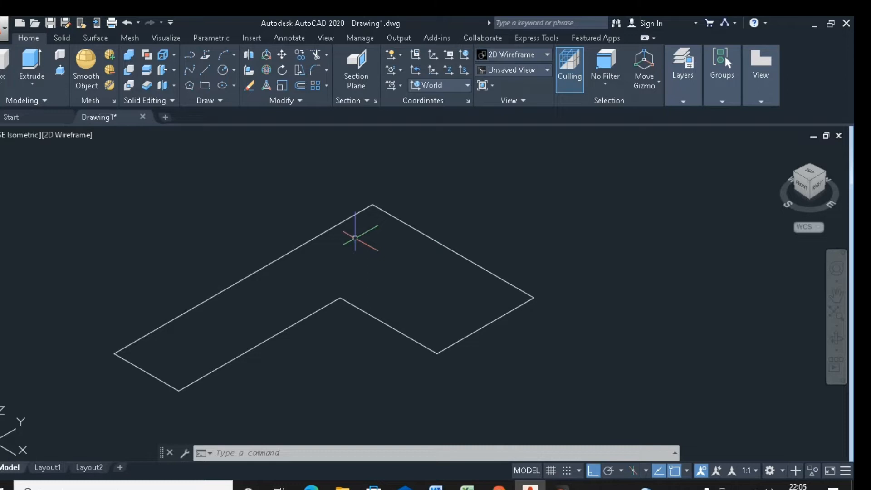
click(292, 101)
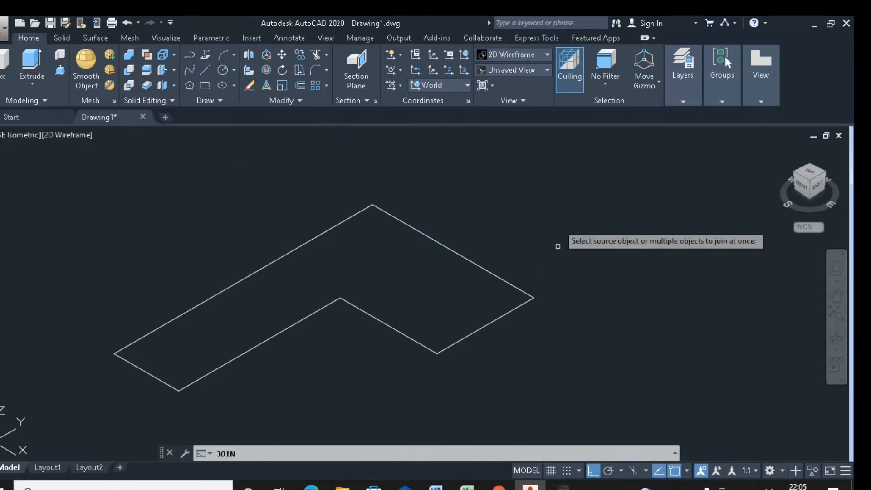
click(571, 171)
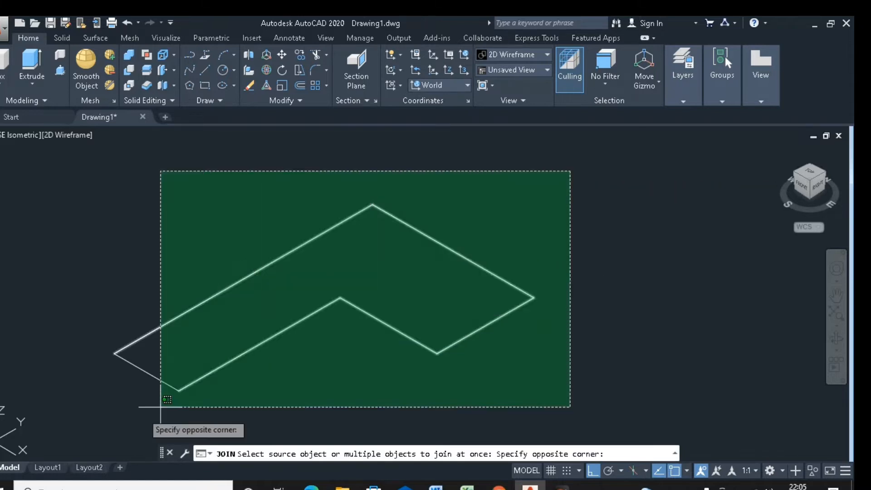
click(98, 425)
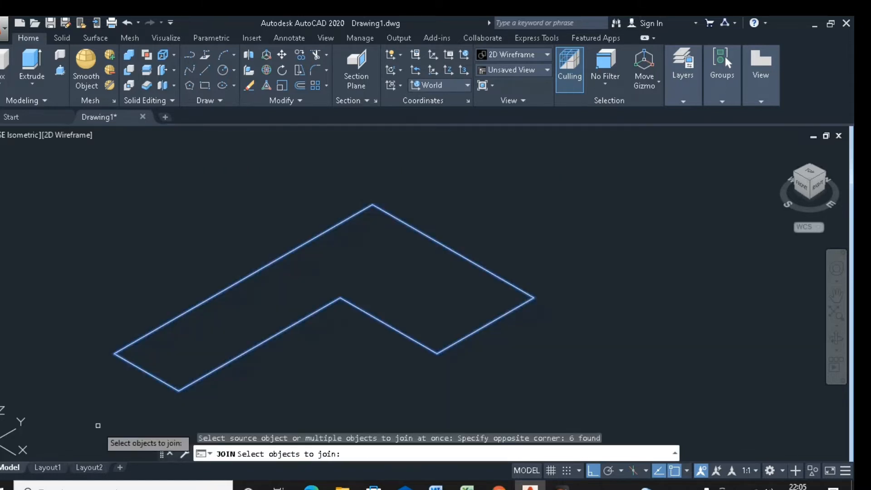
key(Return)
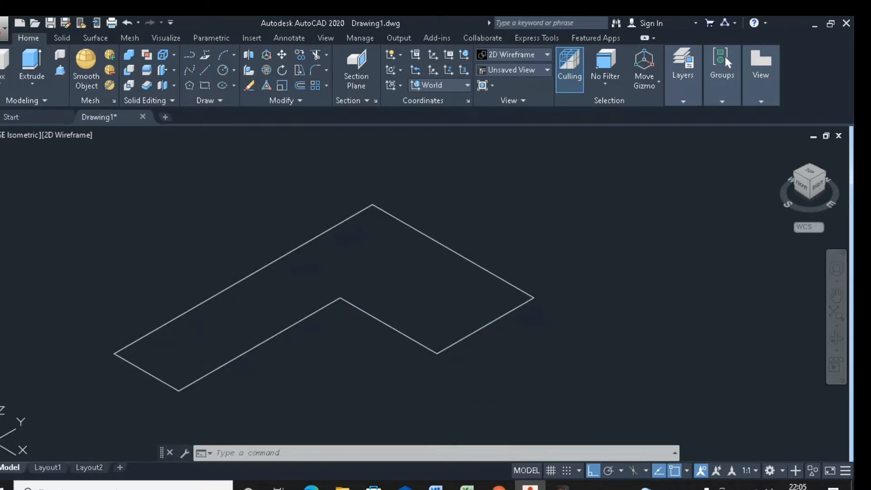
Extrude the closed L-shaped outline upward into a solid 4 units high
click(31, 63)
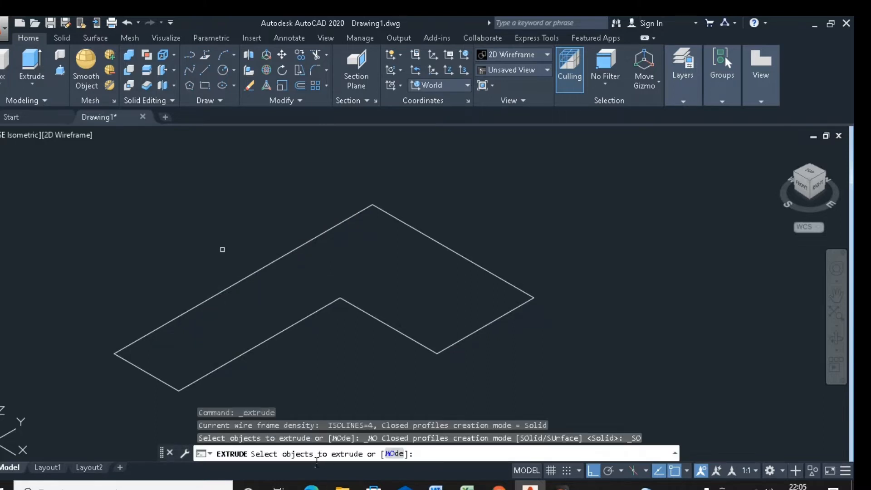
click(296, 325)
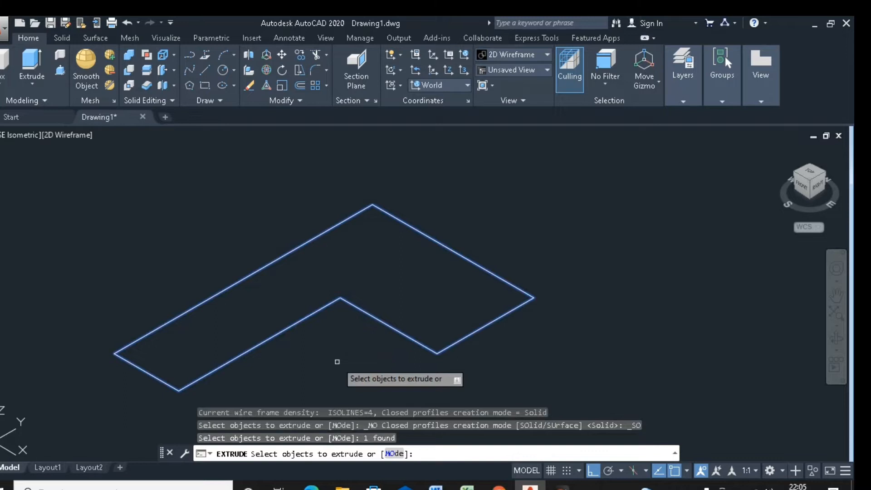
key(Return)
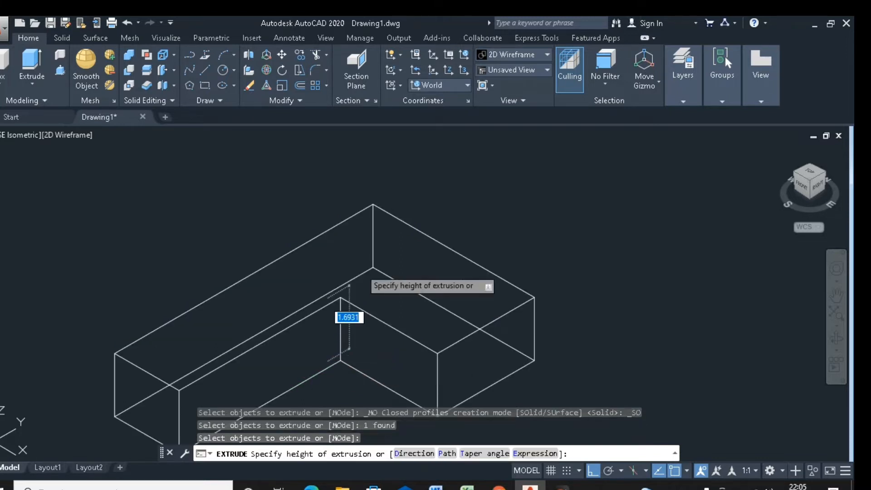
mouse_move(361, 271)
middle_down()
mouse_move(362, 244)
mouse_move(350, 265)
middle_up()
scroll(362, 243, down, 2)
scroll(350, 265, up, 3)
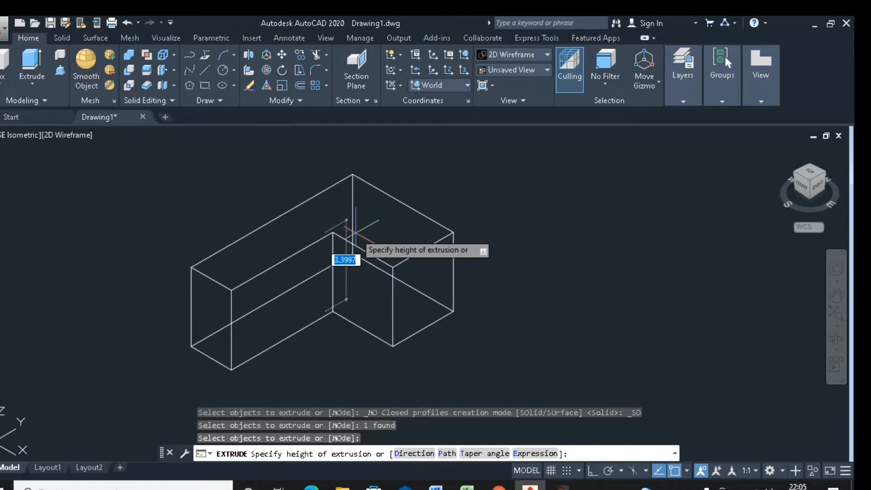
text(4)
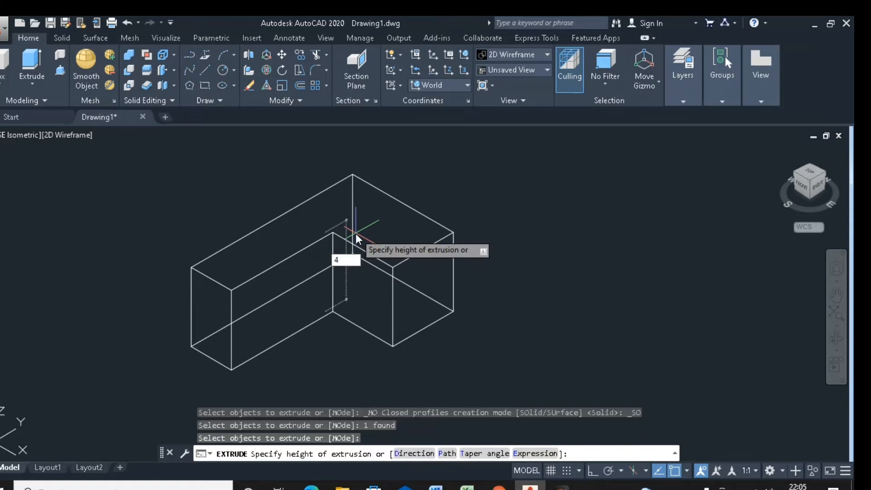
key(Return)
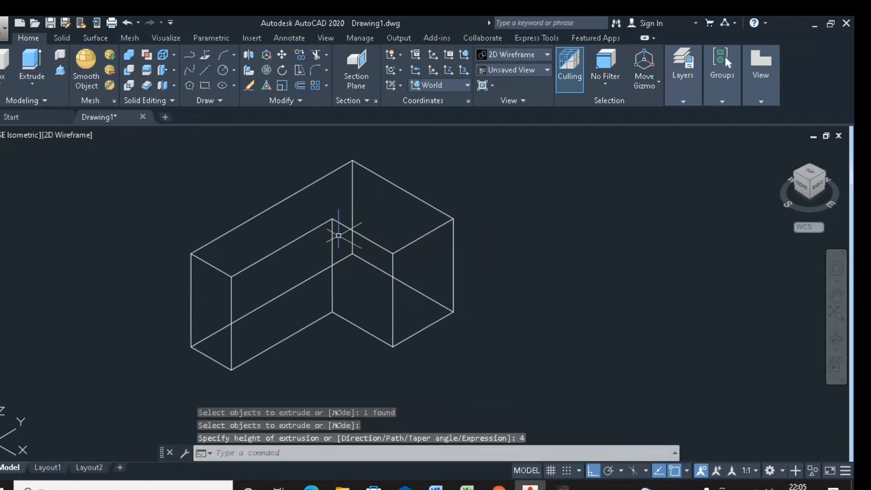
scroll(335, 224, down, 2)
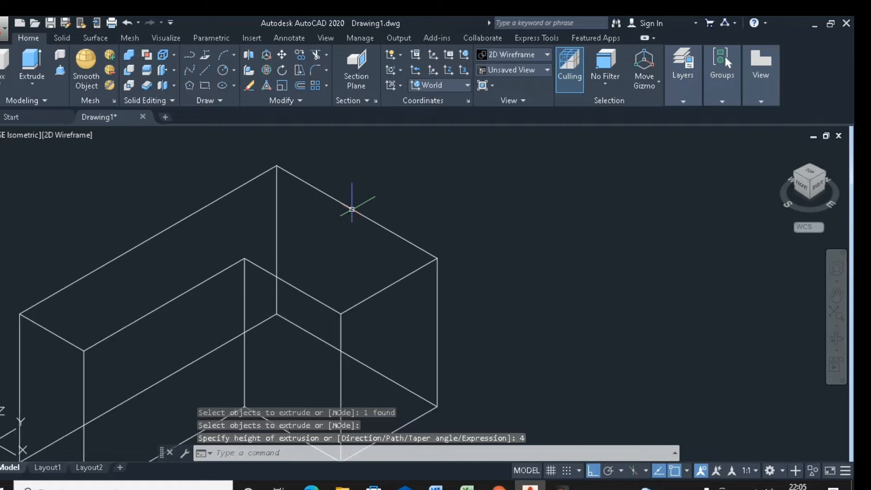
scroll(351, 209, down, 2)
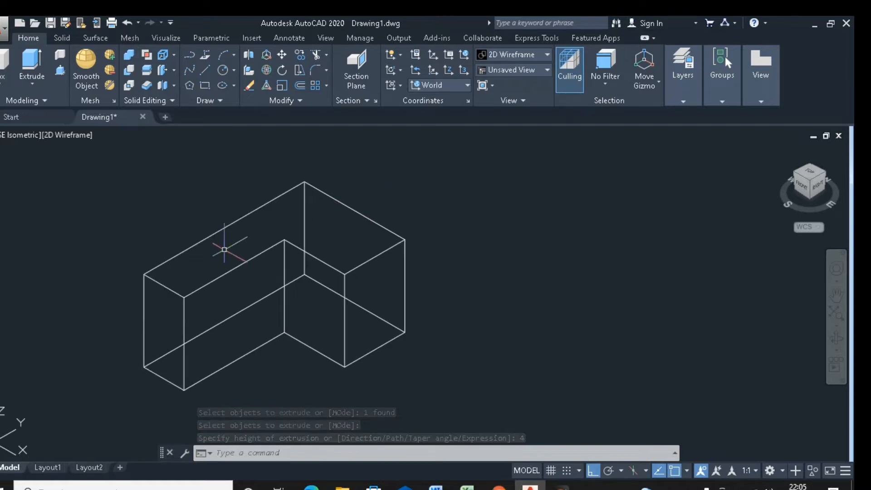
scroll(245, 237, down, 2)
scroll(222, 313, up, 2)
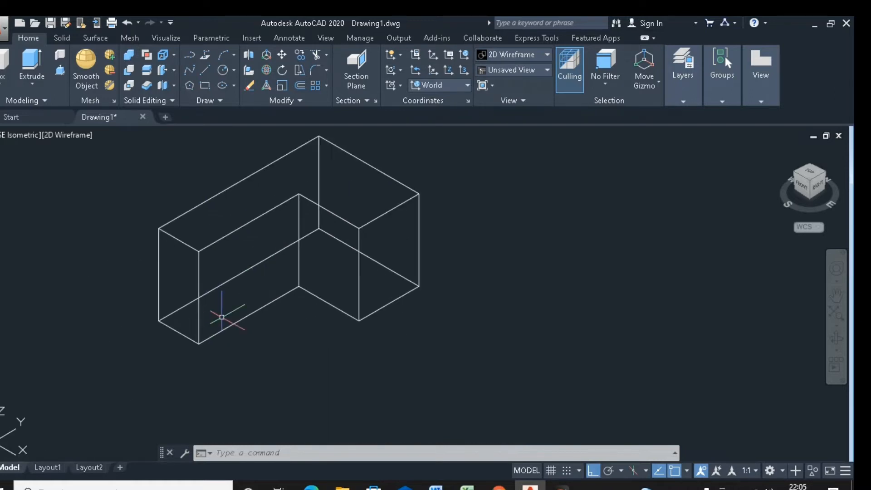
scroll(220, 306, down, 3)
scroll(224, 301, up, 3)
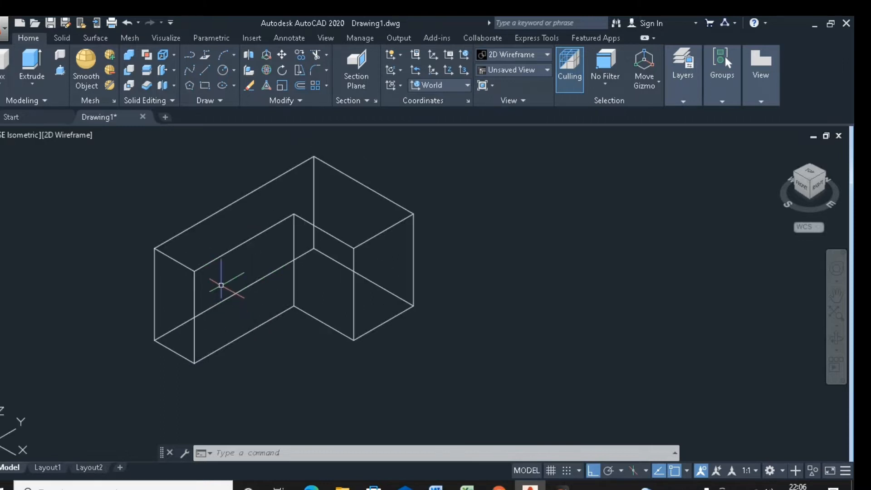
scroll(170, 257, down, 2)
scroll(180, 228, up, 2)
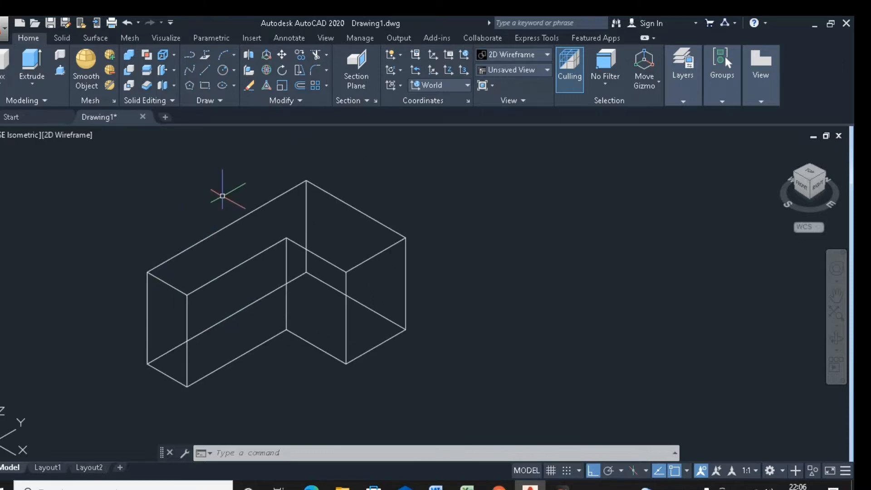
Show the L-shaped solid in the Conceptual visual style and change the style to Shaded with edges
click(68, 135)
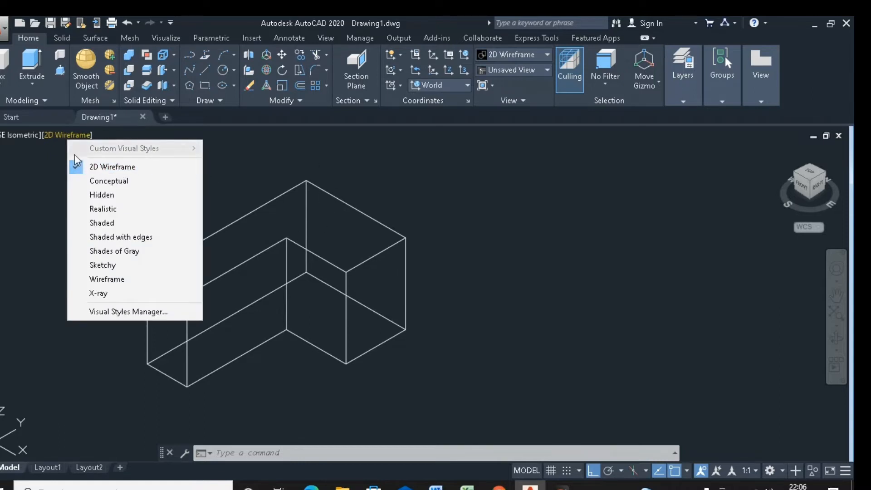
click(120, 181)
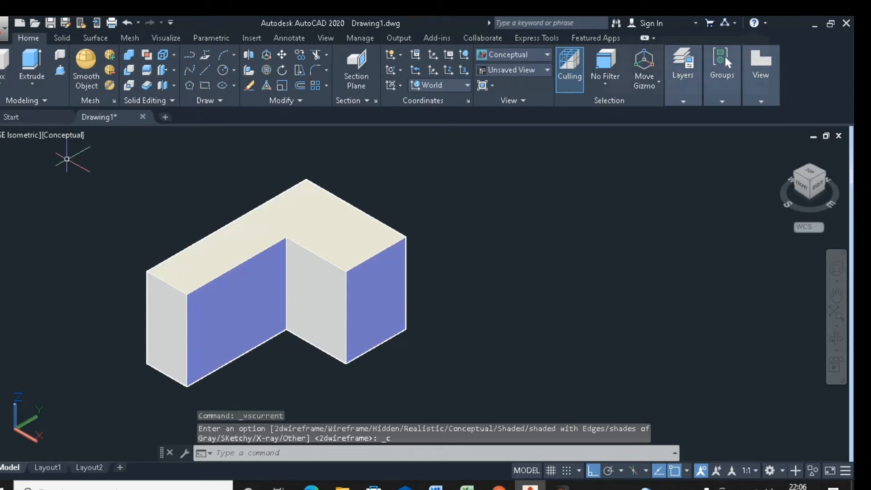
click(57, 138)
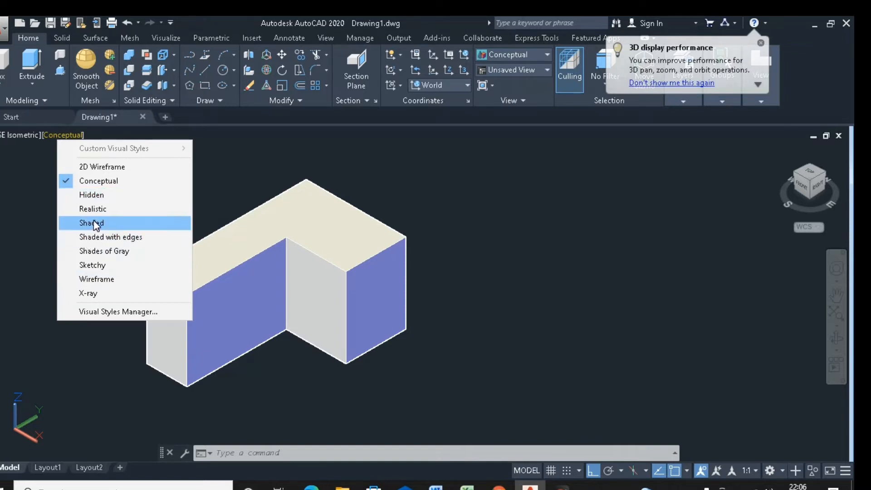
key(Escape)
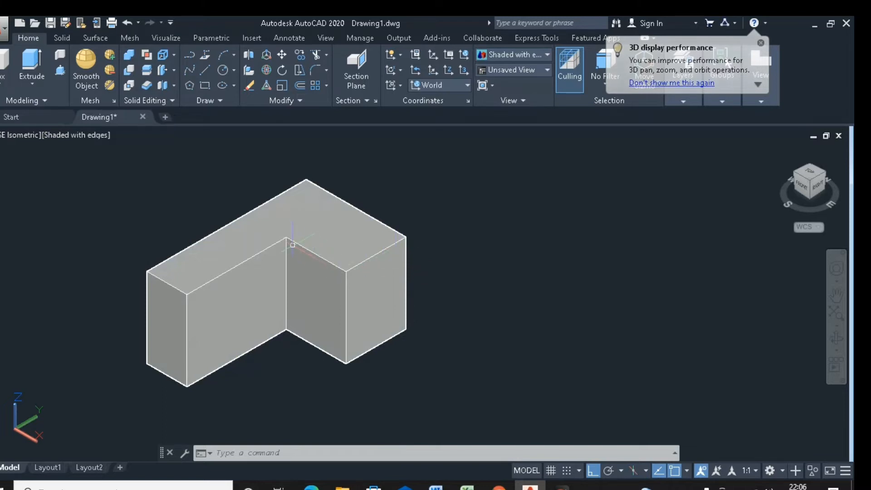
scroll(319, 308, down, 2)
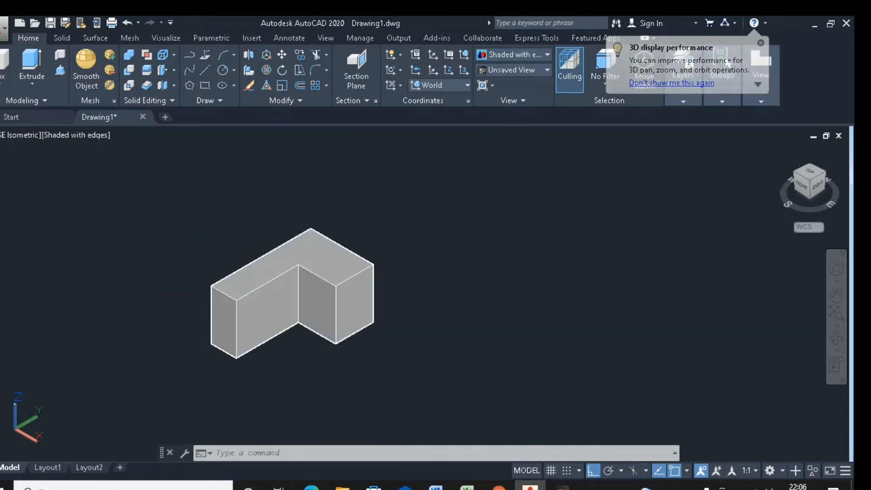
middle_drag(407, 258, 355, 278)
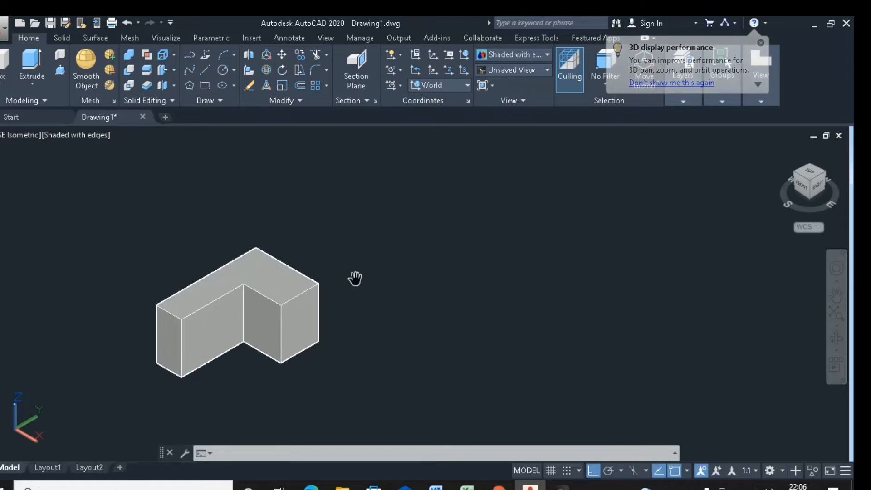
click(283, 275)
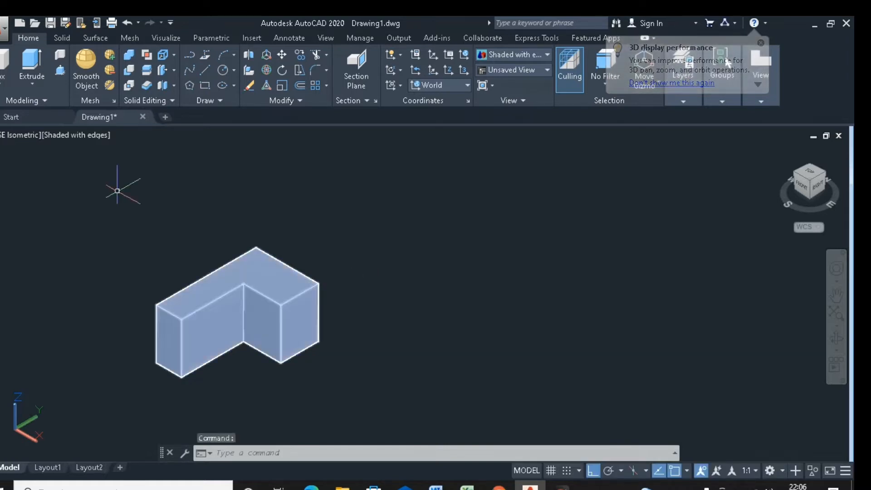
key(Escape)
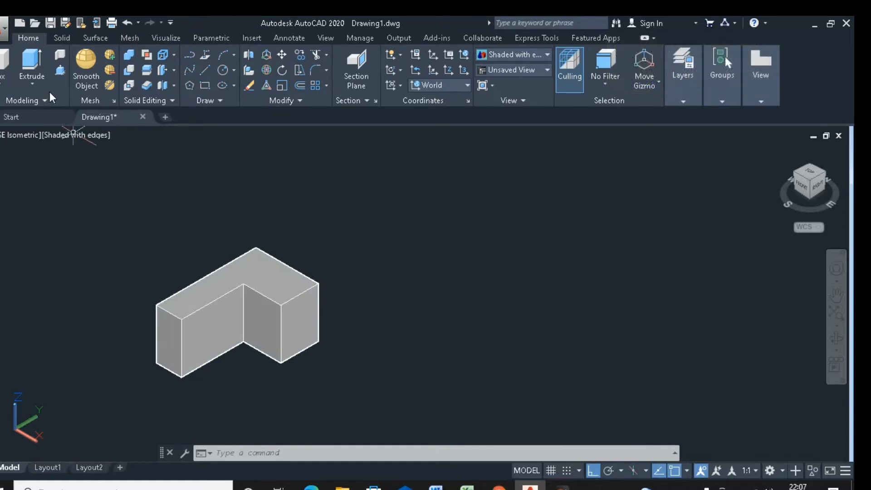
click(279, 291)
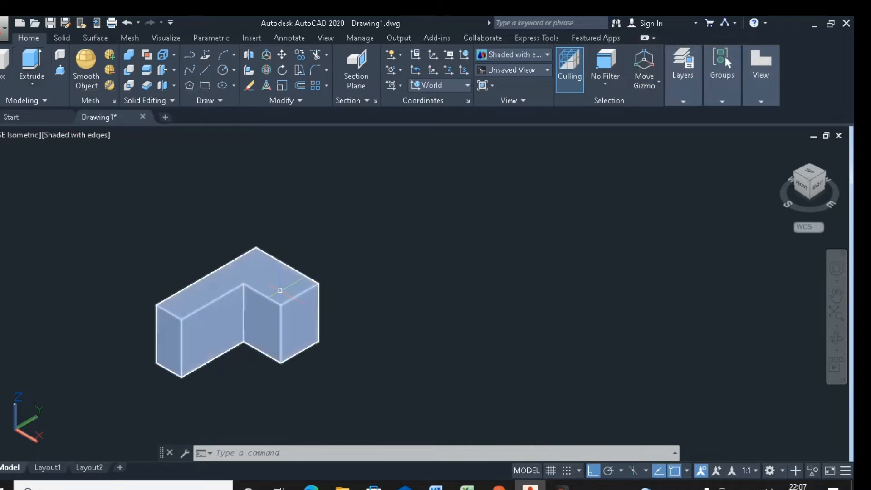
key(Escape)
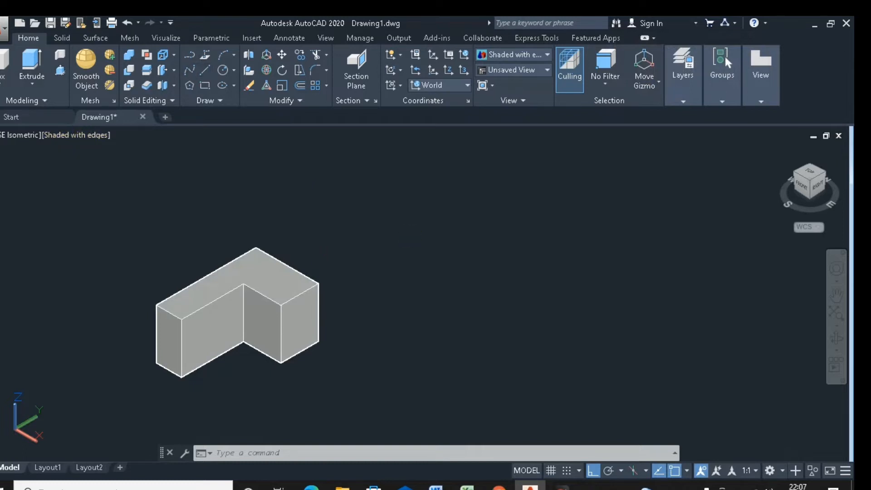
Start a second line outline in the empty space beside the L-shaped solid, going 5 units along positive Y and 5 along positive X
click(396, 323)
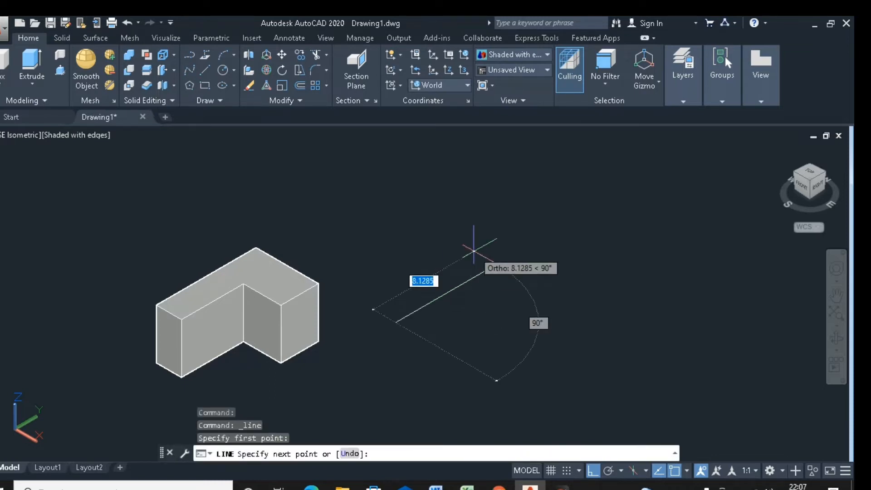
text(5)
key(Return)
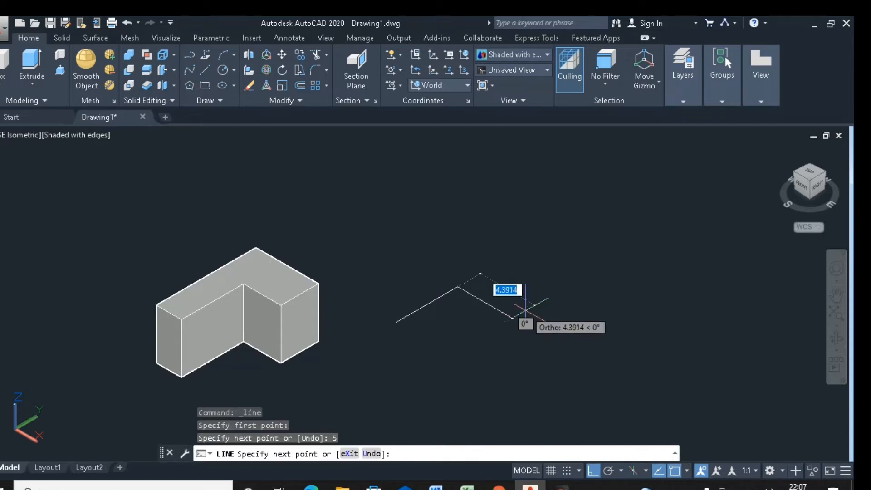
text(5)
key(Return)
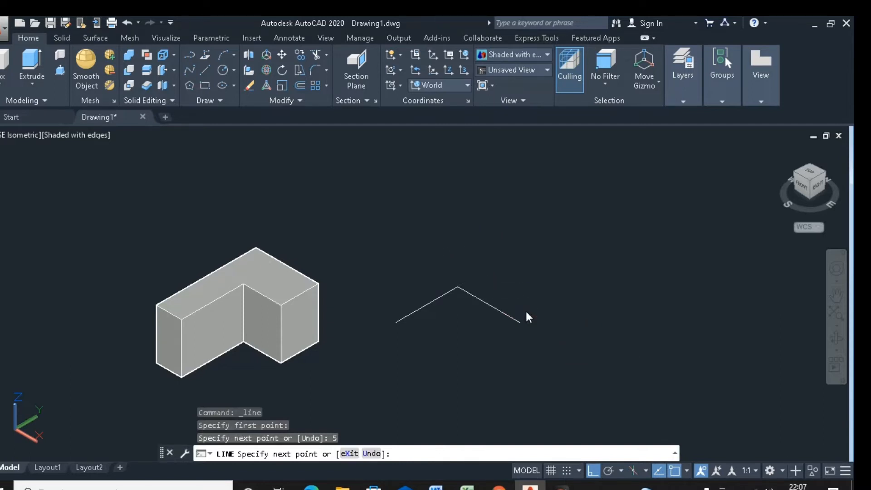
text(5)
key(Return)
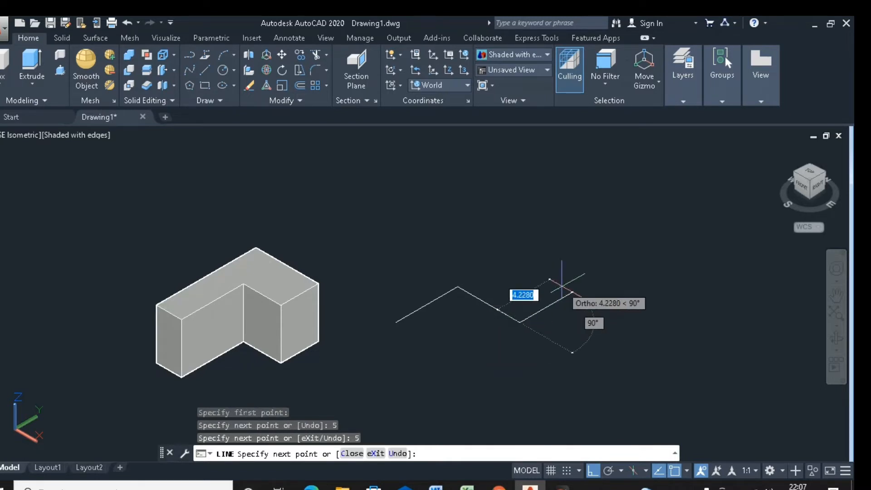
Continue the outline 4 units along positive Y, 2 along positive X and 9 along negative Y, leaving it open
text(4)
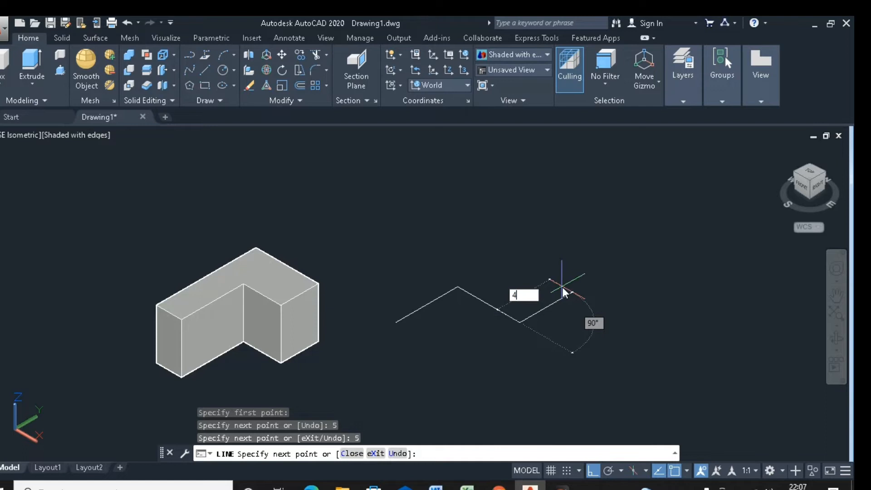
key(Return)
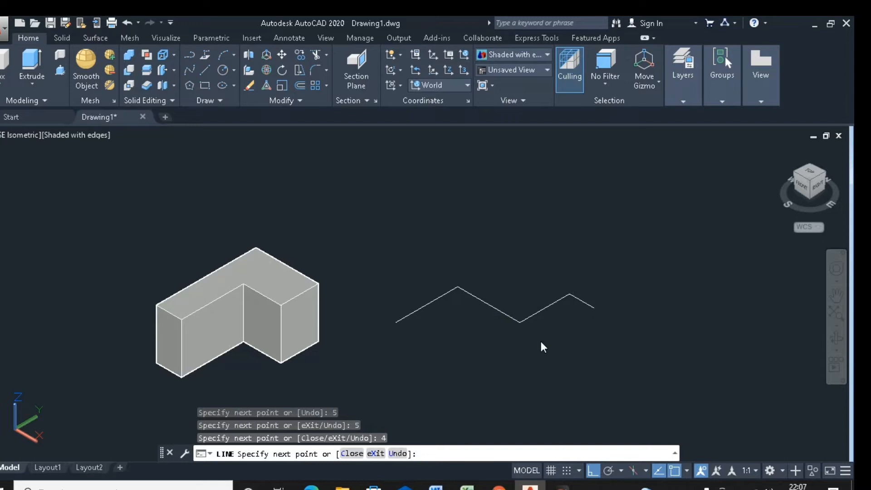
text(2)
key(Return)
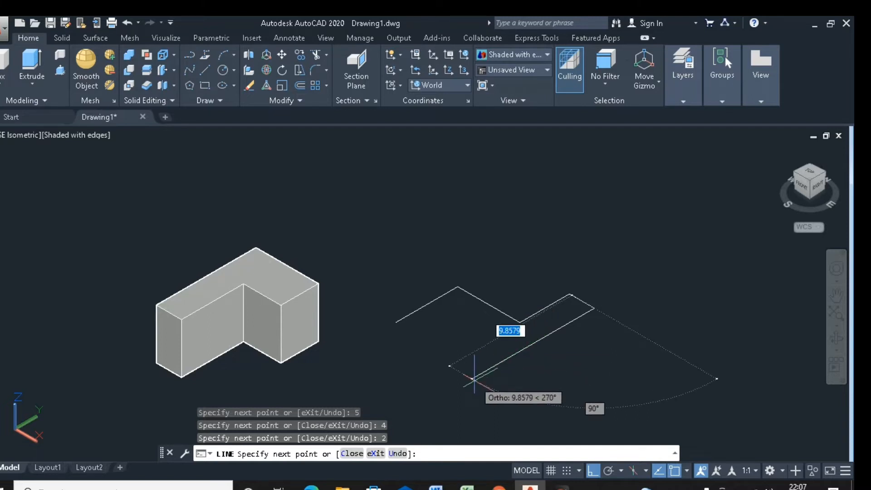
click(474, 378)
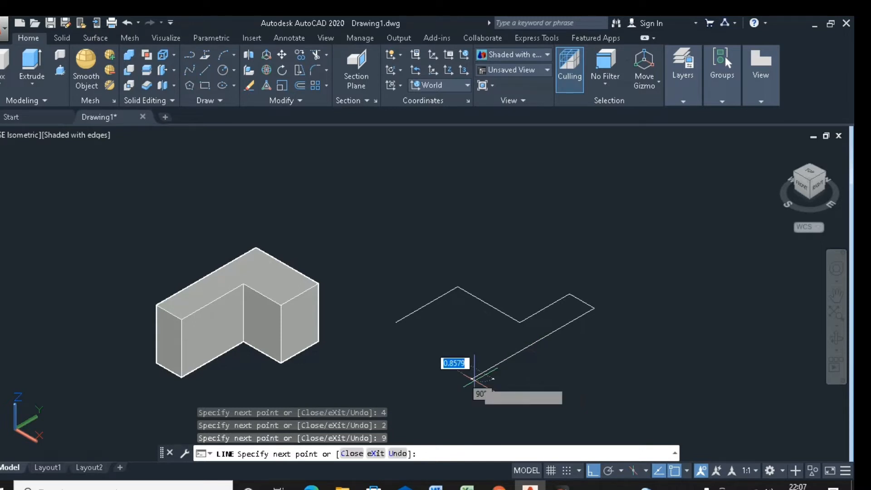
key(Return)
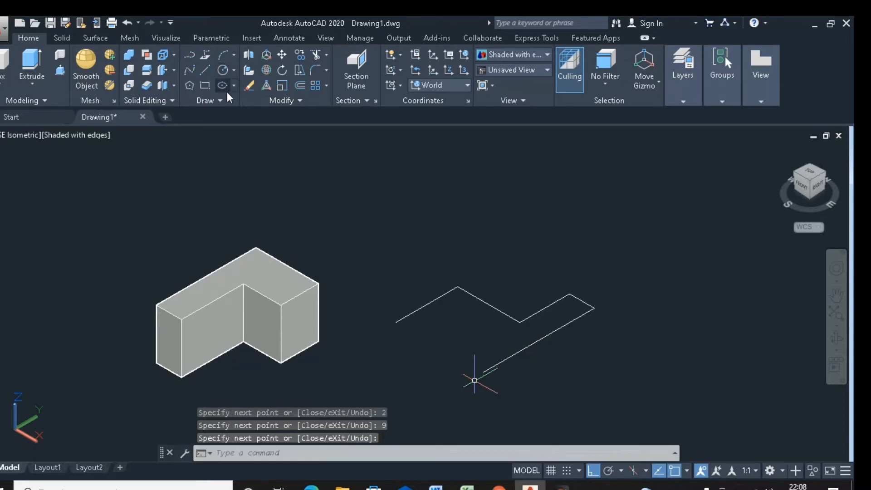
Draw a 2-Point circle of diameter 7 between the two open ends of the new outline
click(235, 69)
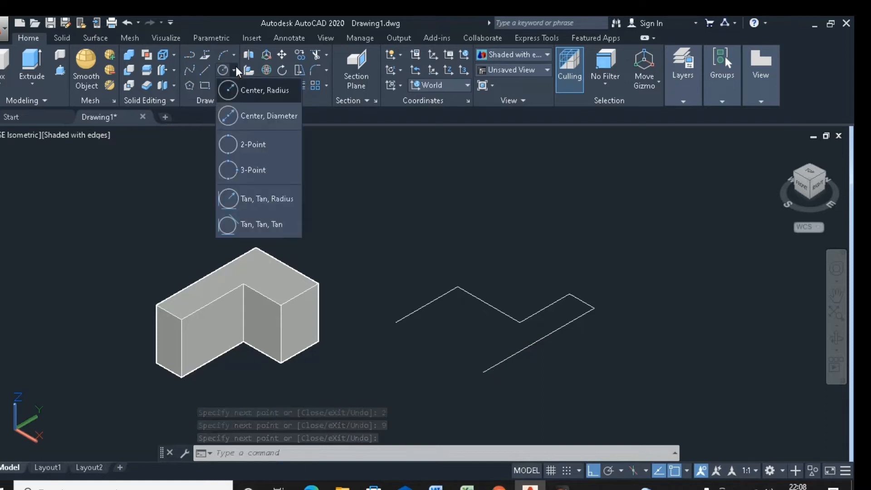
click(235, 144)
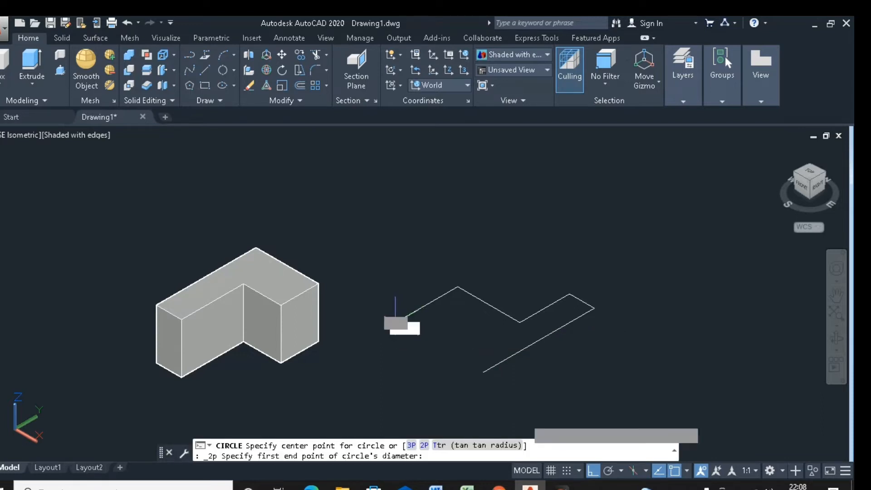
click(394, 322)
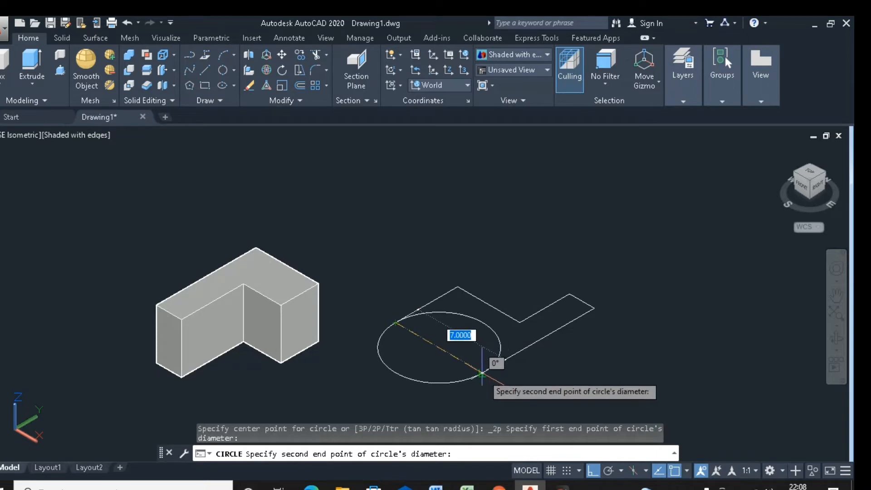
click(484, 375)
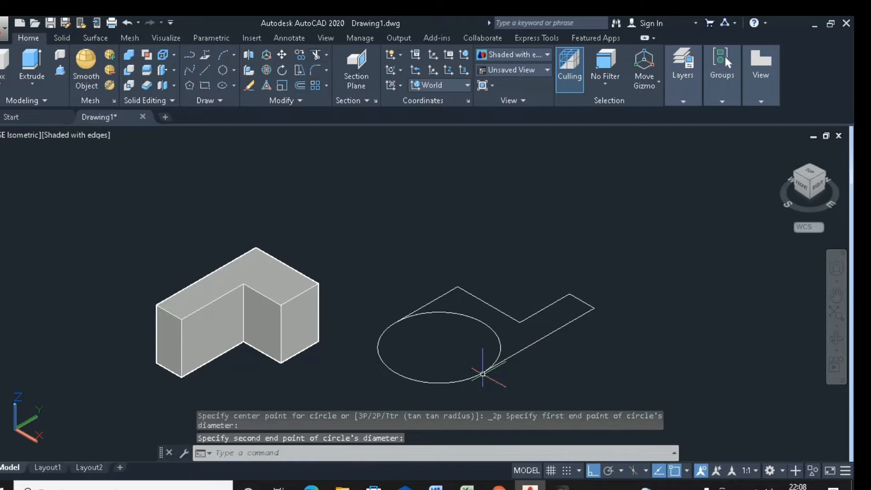
Trim away the inner half of the circle, using the two straight lines that meet it as cutting edges
text(tr)
key(Return)
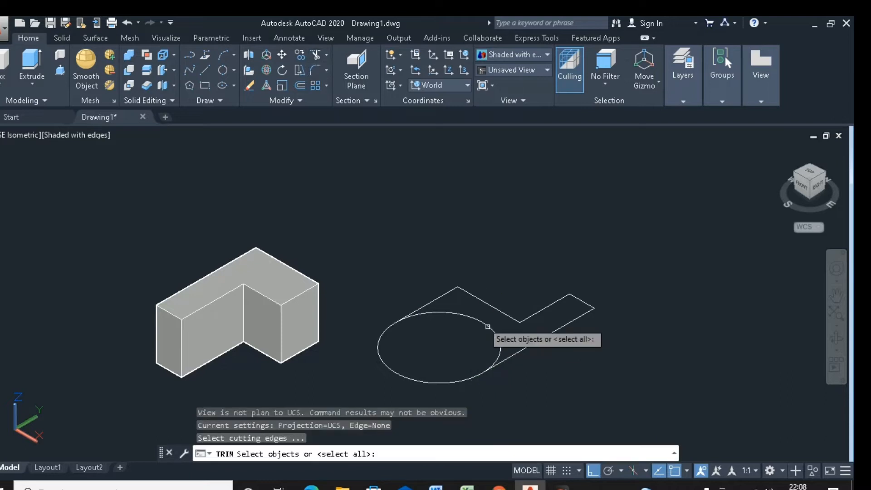
click(443, 293)
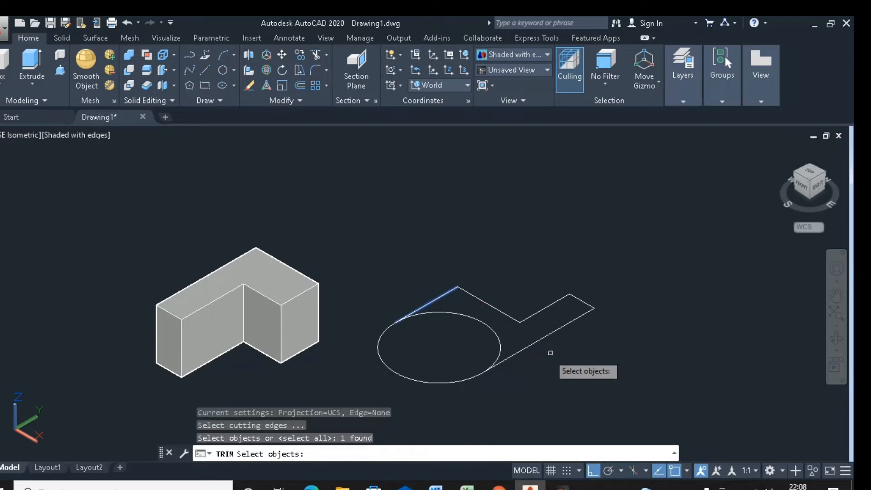
click(535, 343)
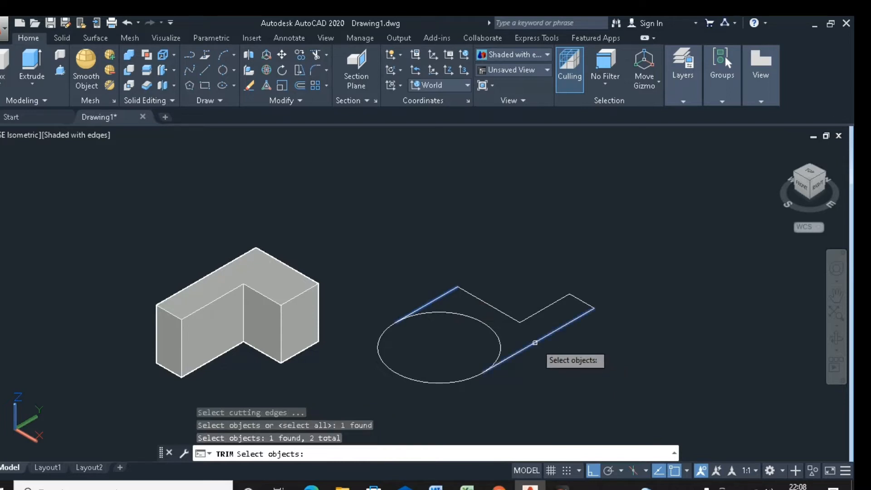
key(Return)
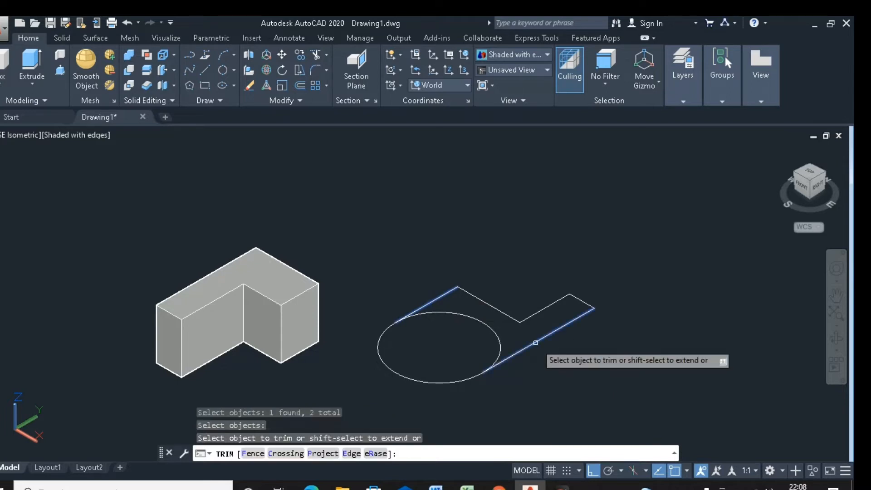
click(484, 323)
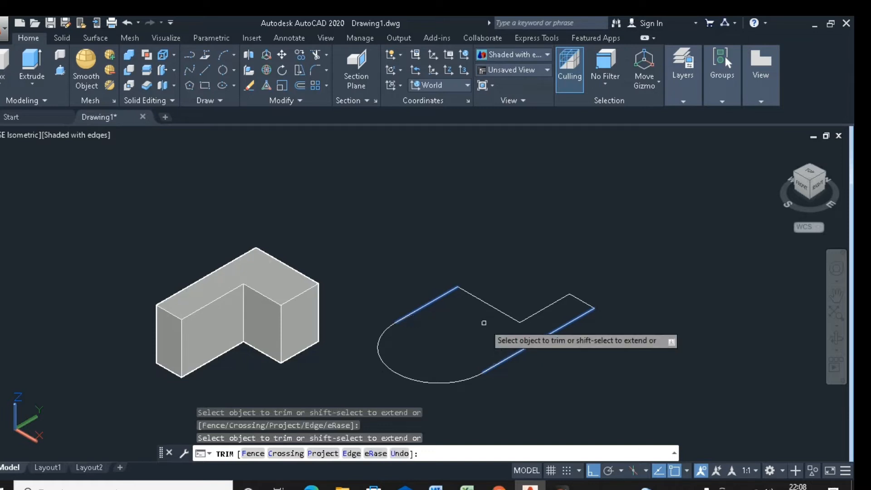
key(Return)
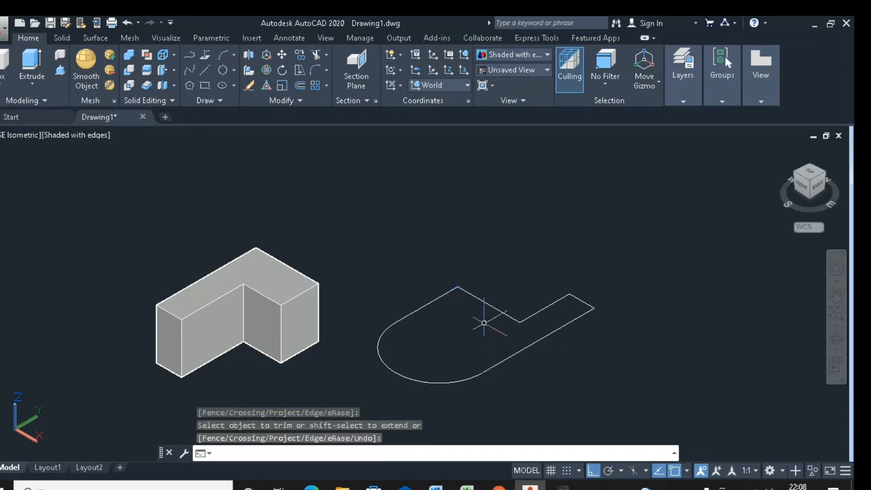
Join the lines and the arc of the round-ended outline into a single closed polyline
click(283, 102)
click(299, 131)
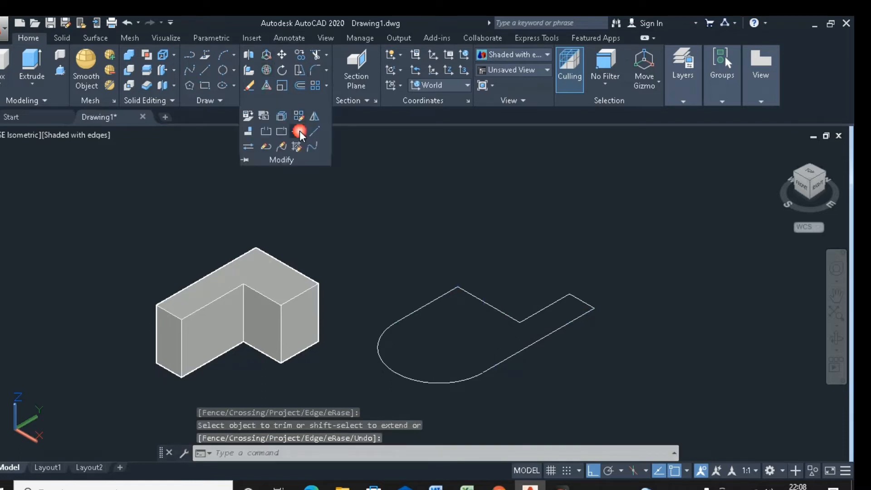
click(601, 223)
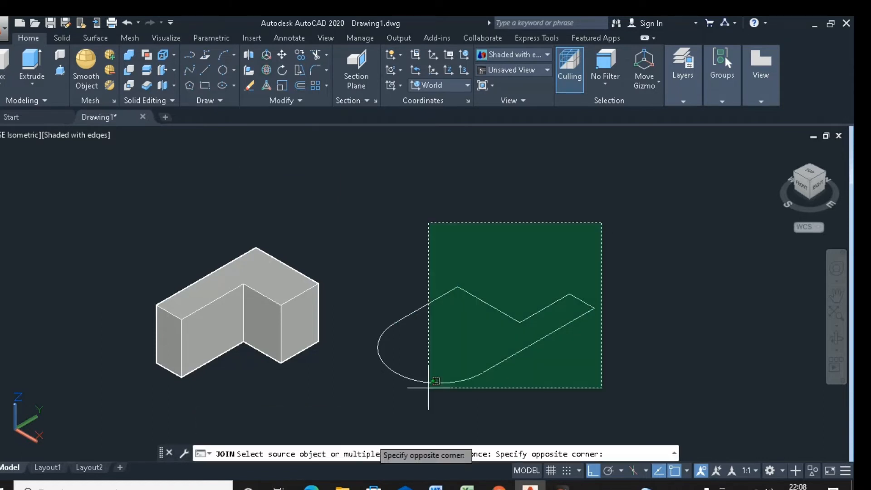
click(332, 390)
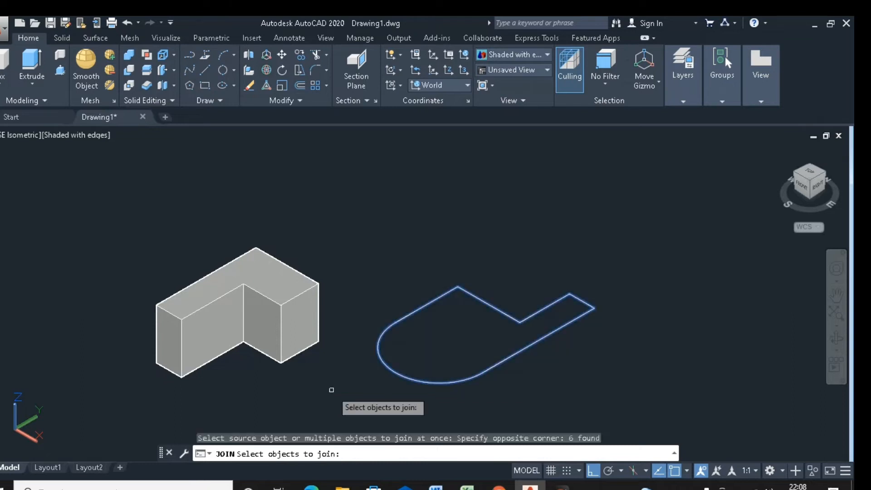
key(Return)
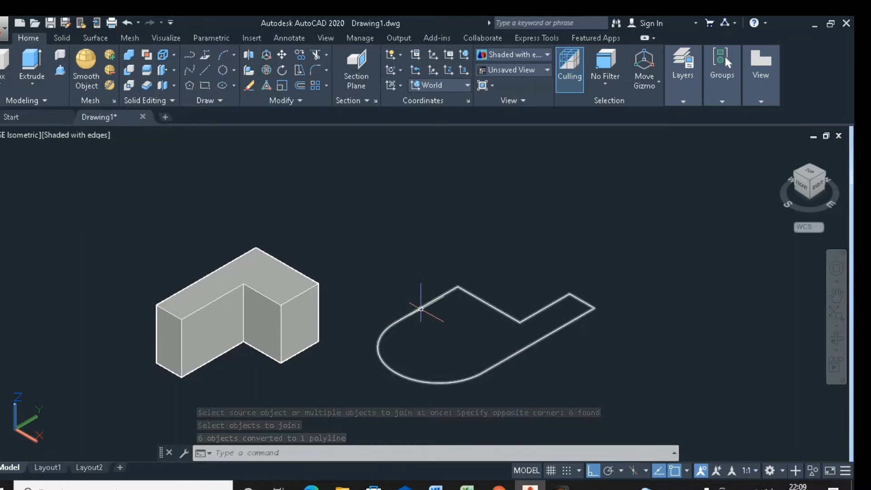
Try a Presspull of the closed round-ended profile upward to a height of 5 units, and undo it
click(58, 73)
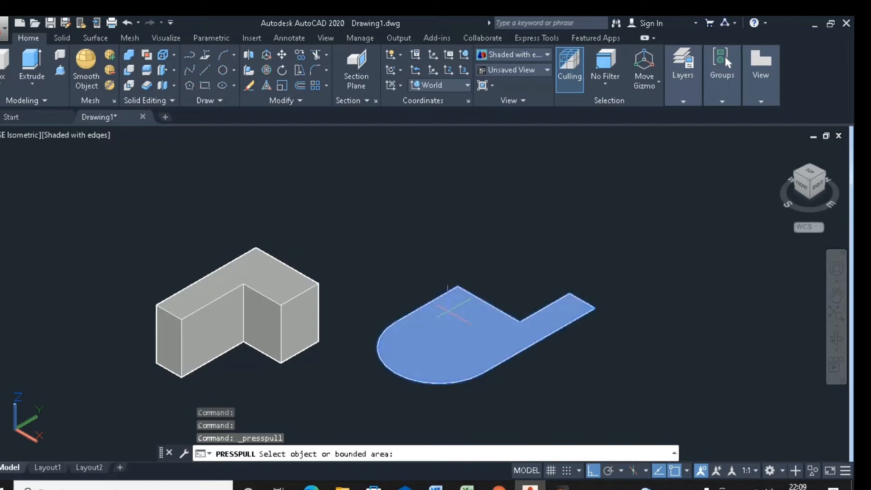
click(451, 311)
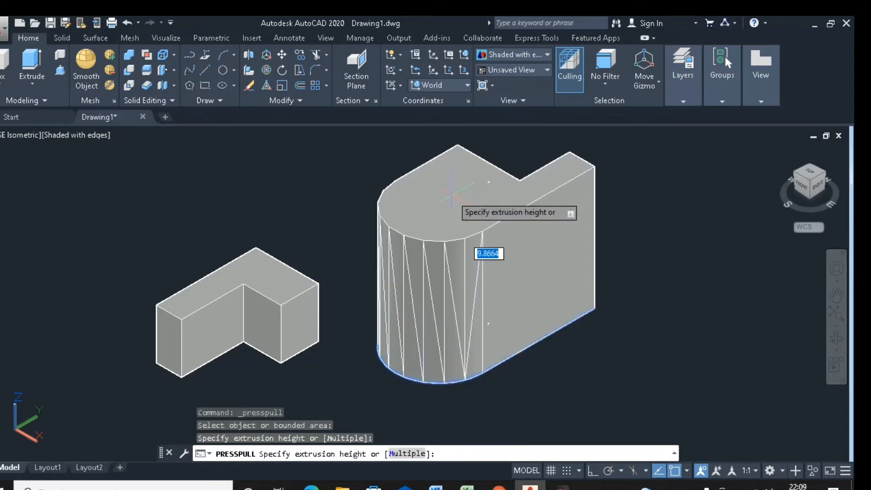
key(BackSpace)
text(5)
key(Return)
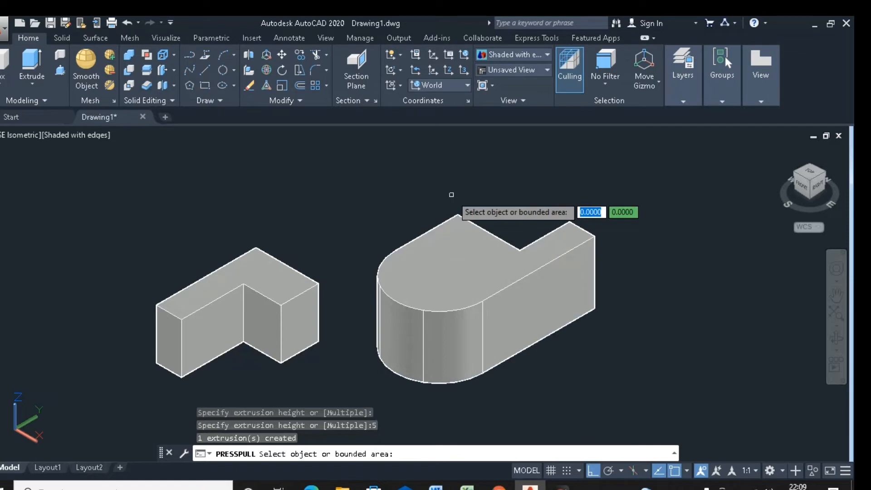
key(Return)
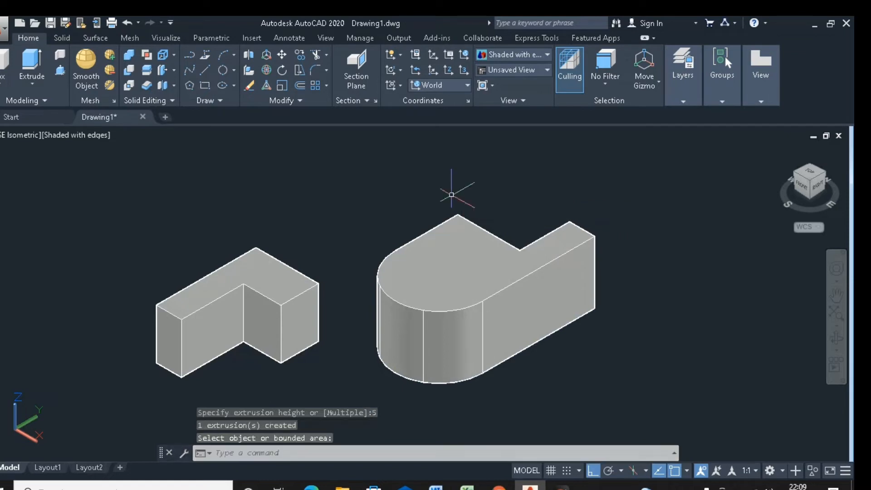
key(ctrl+z)
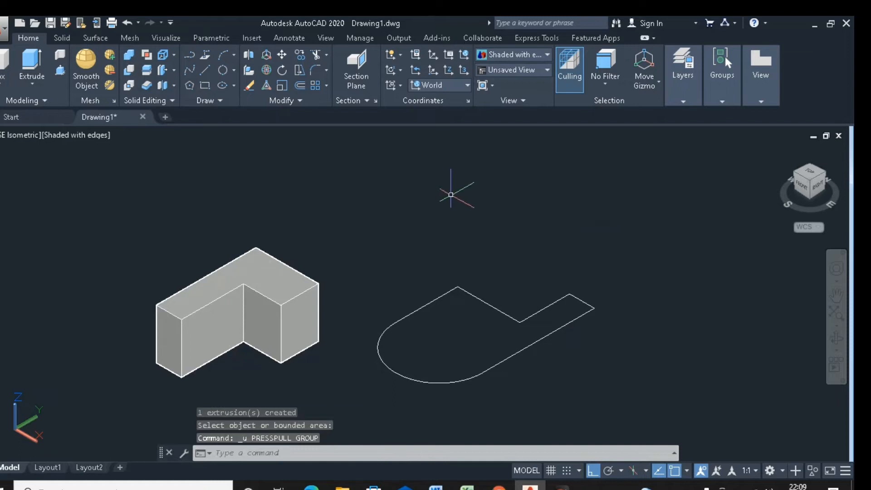
Draw a Center, Diameter circle of diameter 3, concentric with the rounded end of the profile
click(231, 70)
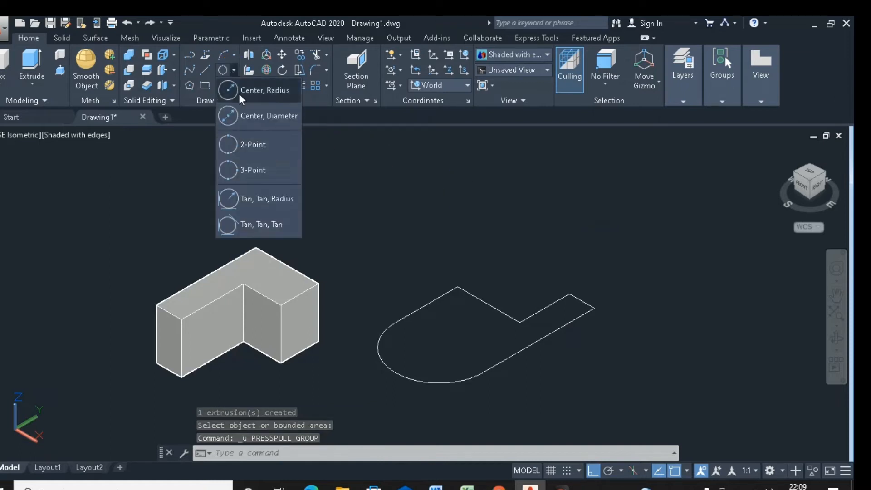
click(241, 116)
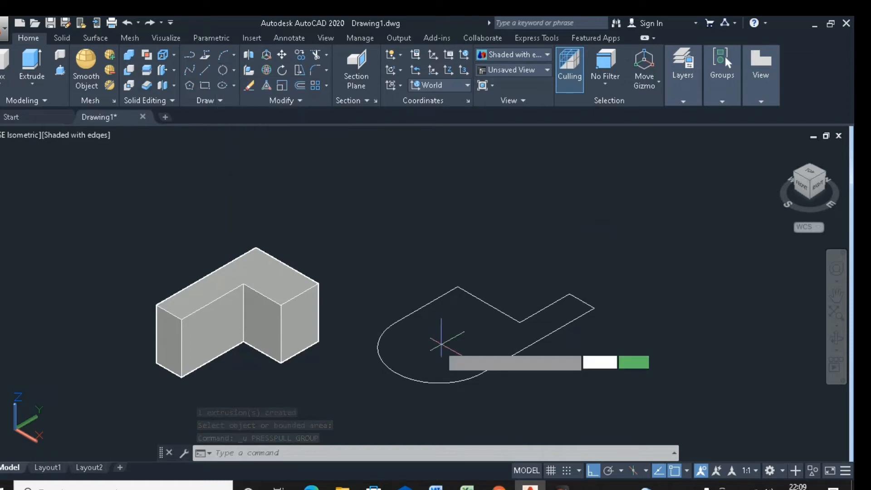
scroll(443, 351, down, 5)
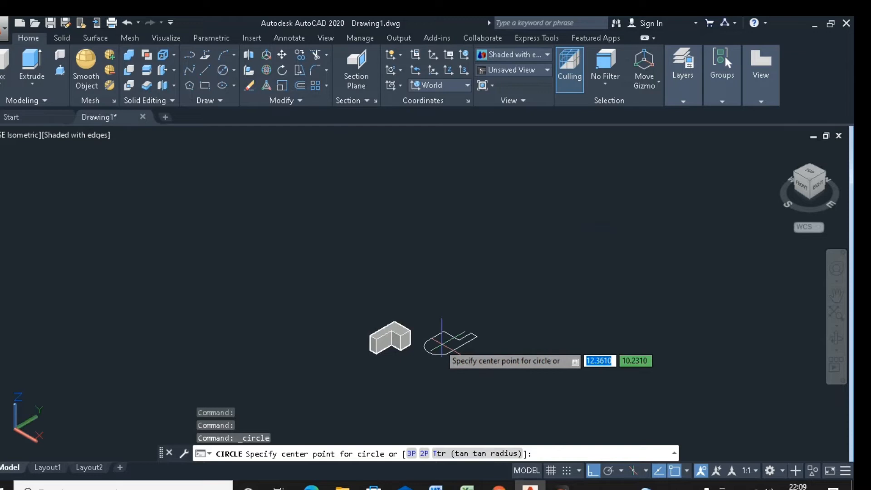
scroll(441, 343, up, 2)
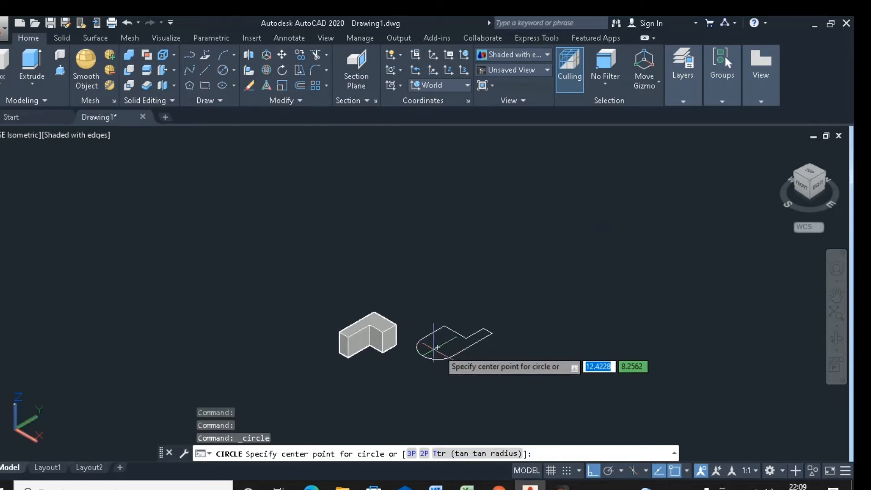
scroll(437, 348, up, 2)
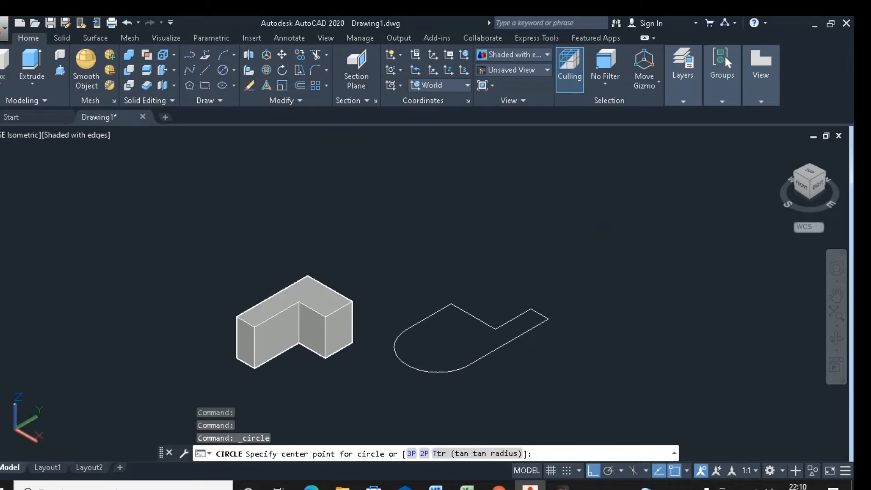
click(437, 347)
text(d)
key(Return)
scroll(441, 345, up, 2)
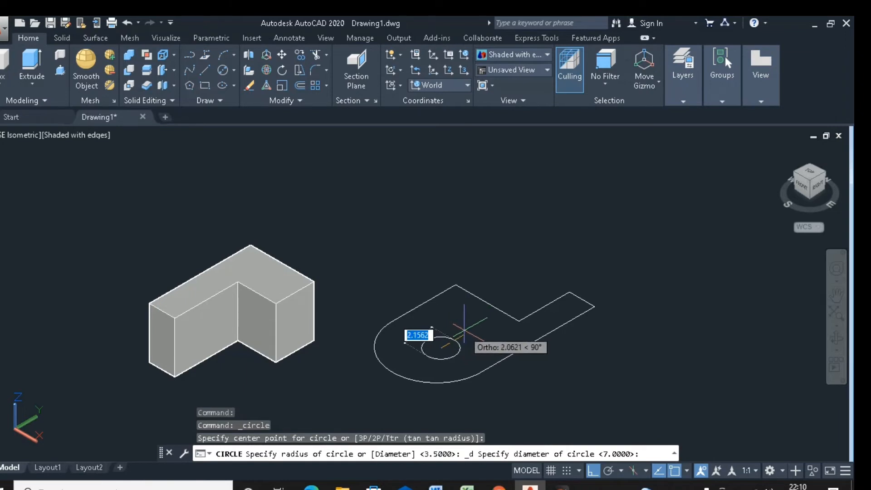
text(3)
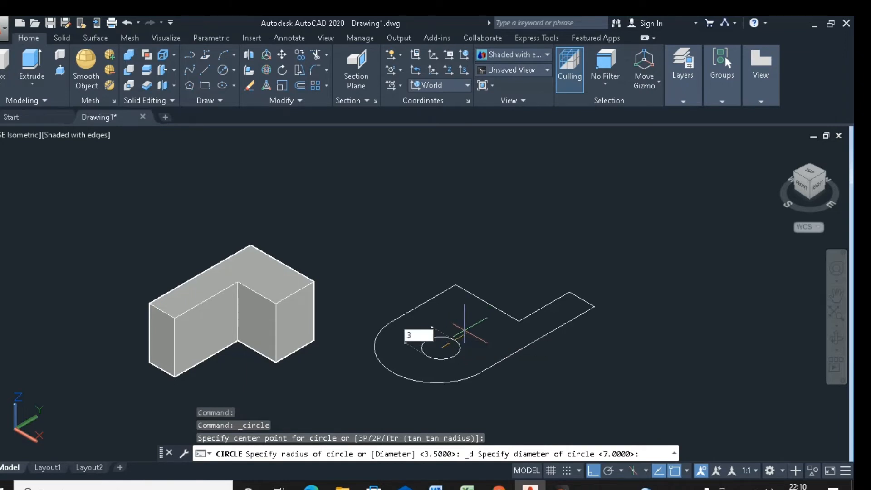
key(Return)
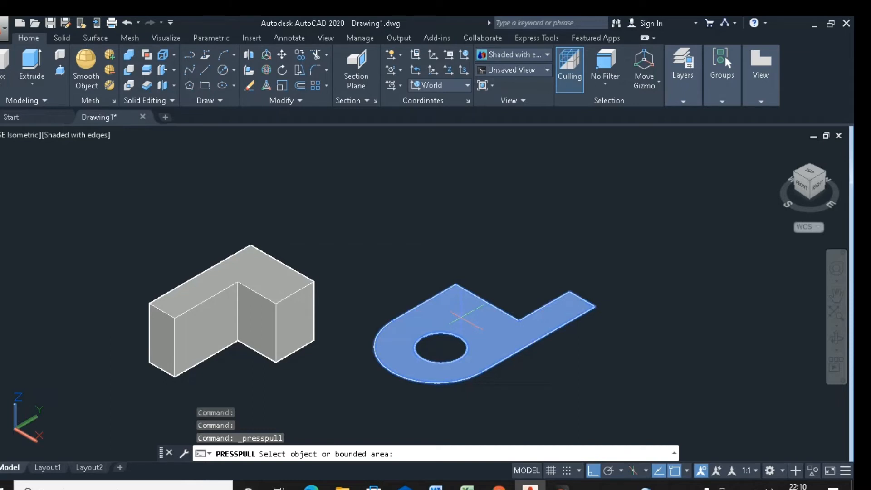
Presspull the area between the round-ended outline and the inner circle upward to a height of 3 units
click(463, 318)
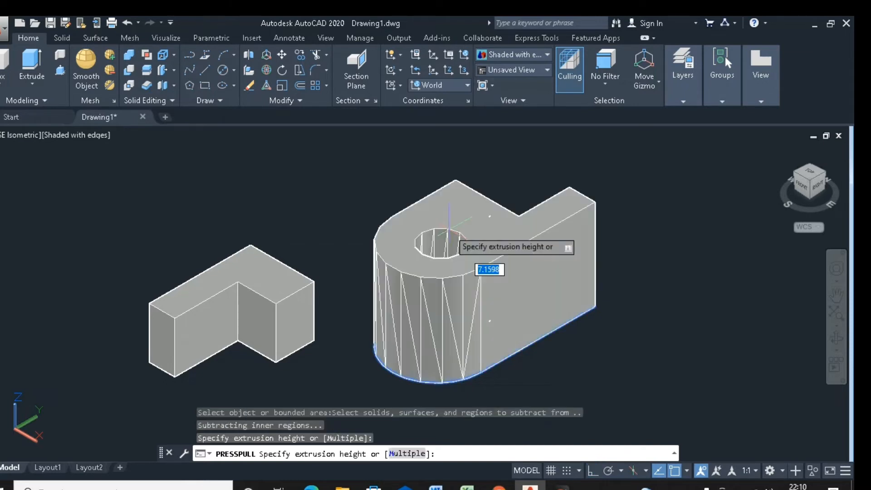
text(4)
key(Return)
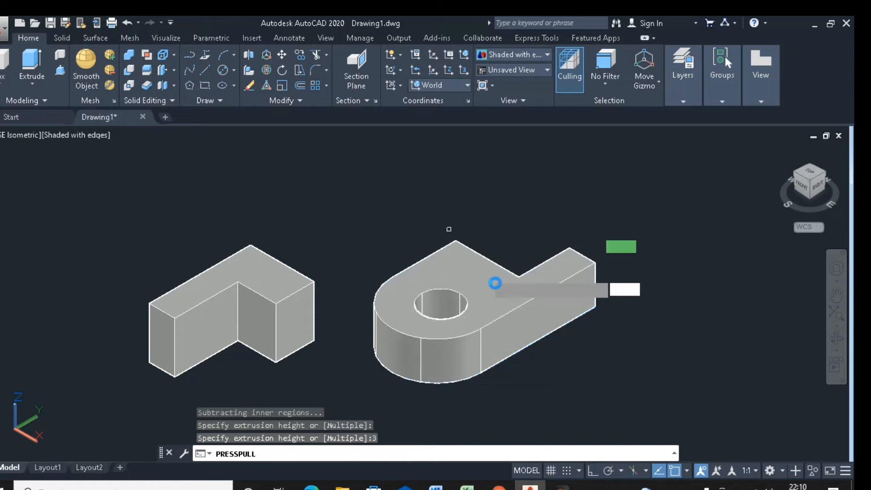
text(3)
key(Return)
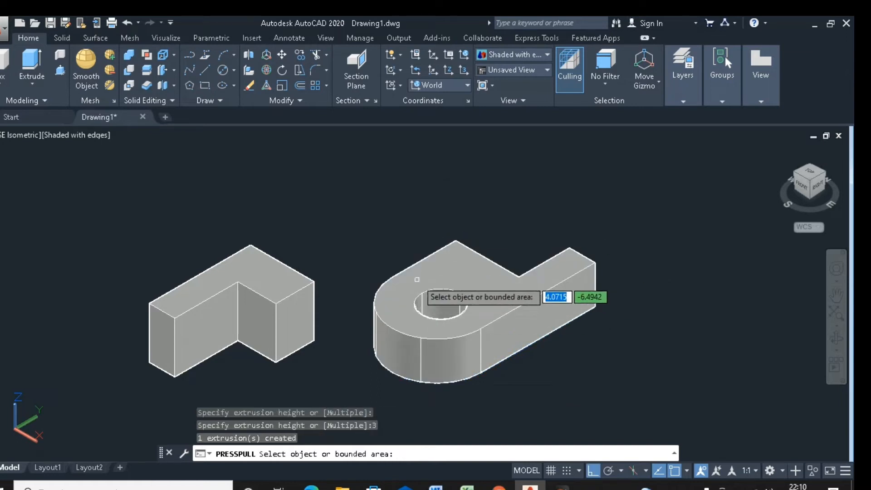
click(417, 279)
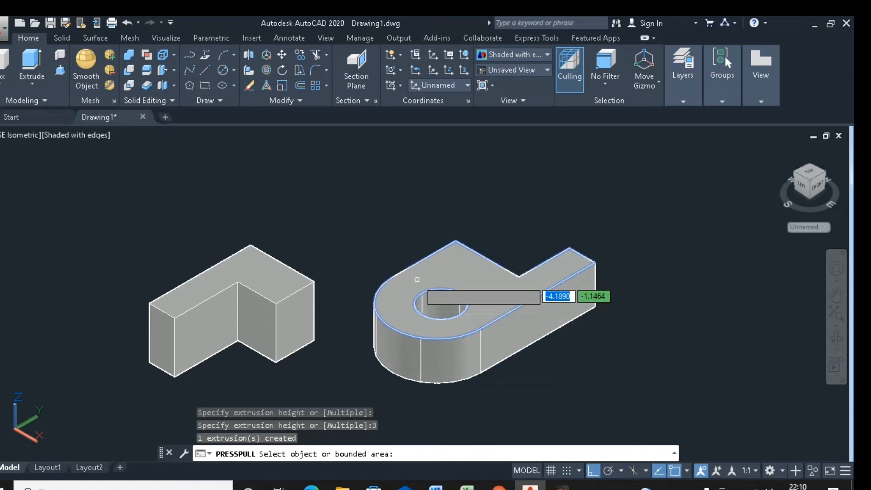
key(Return)
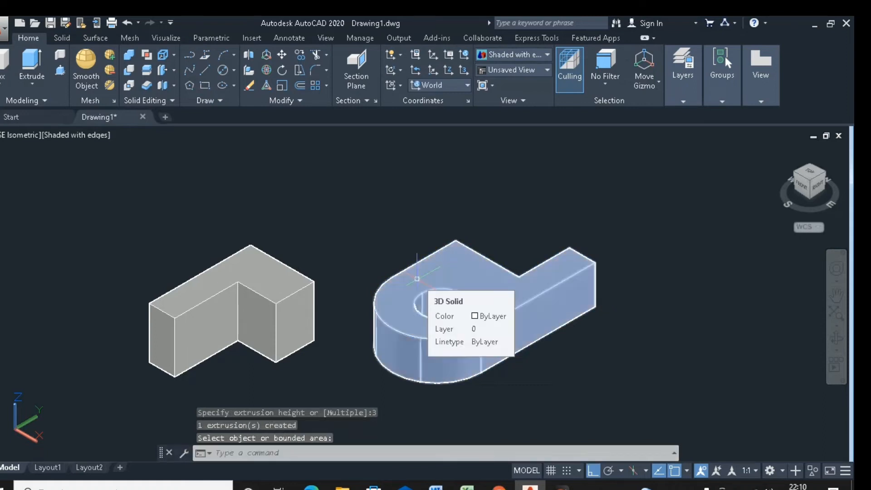
scroll(292, 262, down, 2)
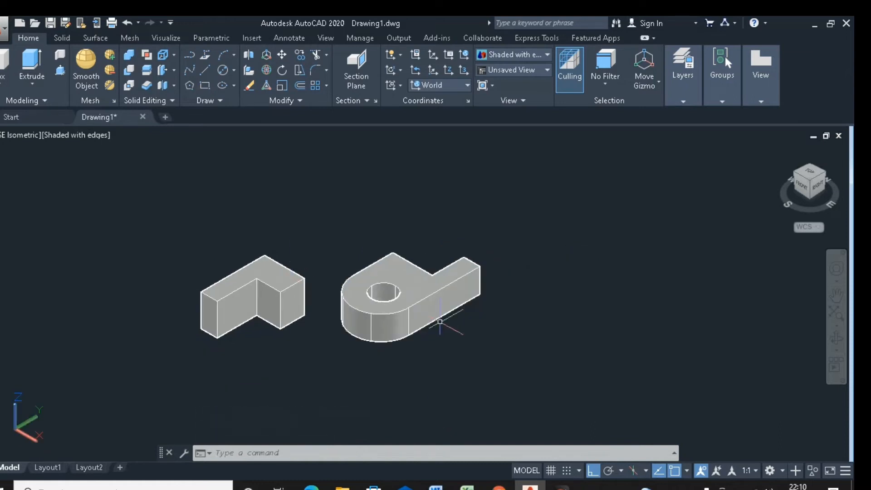
Consult the fixture block drawing in the PDF, and erase both existing solids from the model
click(311, 487)
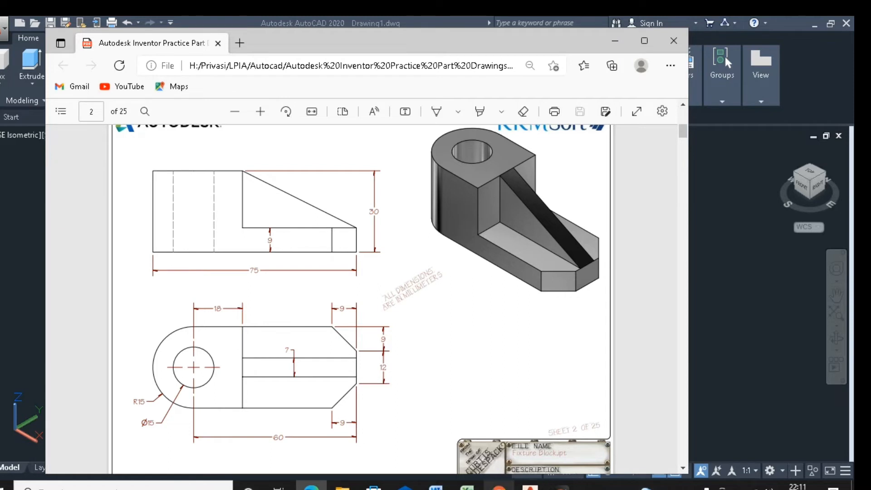
click(530, 486)
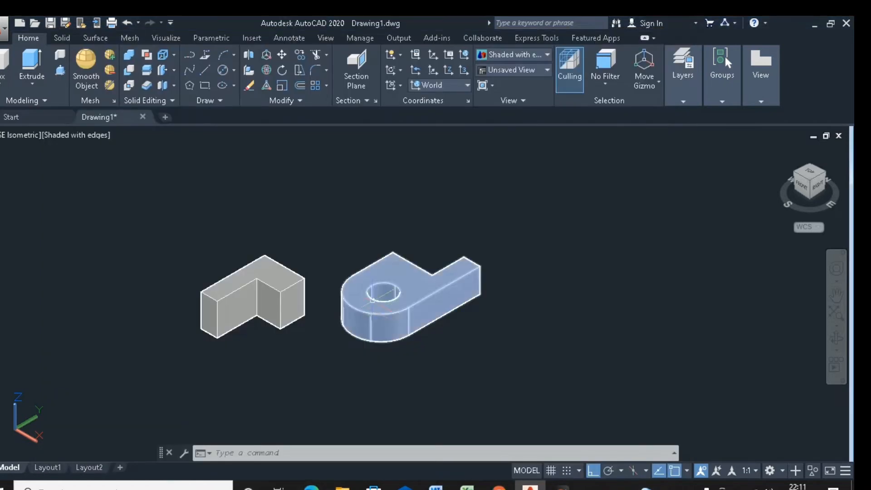
scroll(474, 279, down, 2)
click(471, 227)
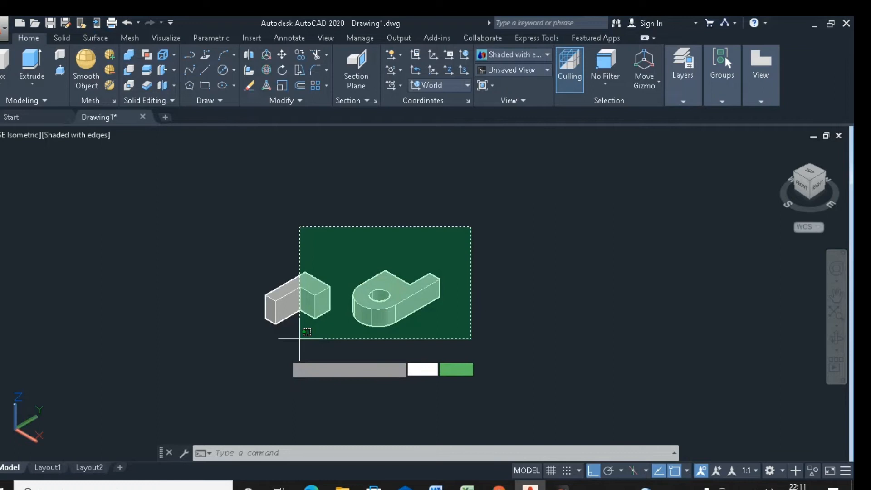
click(251, 371)
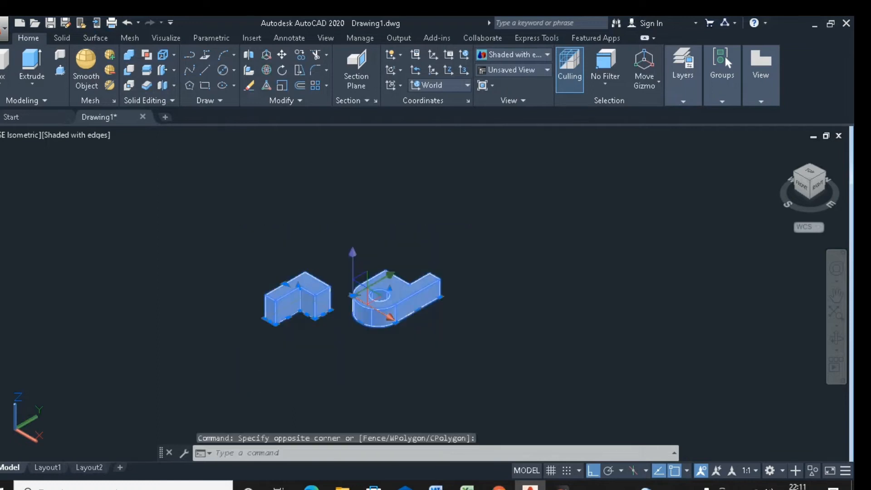
key(Delete)
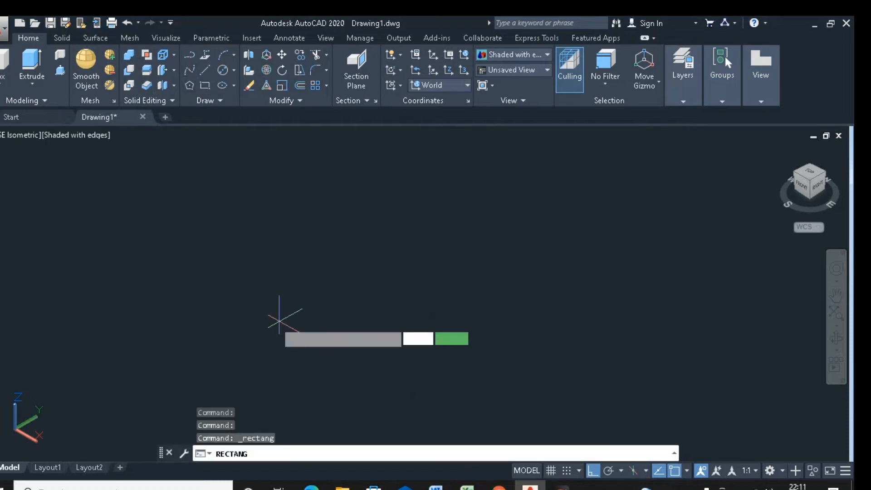
Draw a rectangle 60 by 30 units as the base outline of the fixture block
click(324, 349)
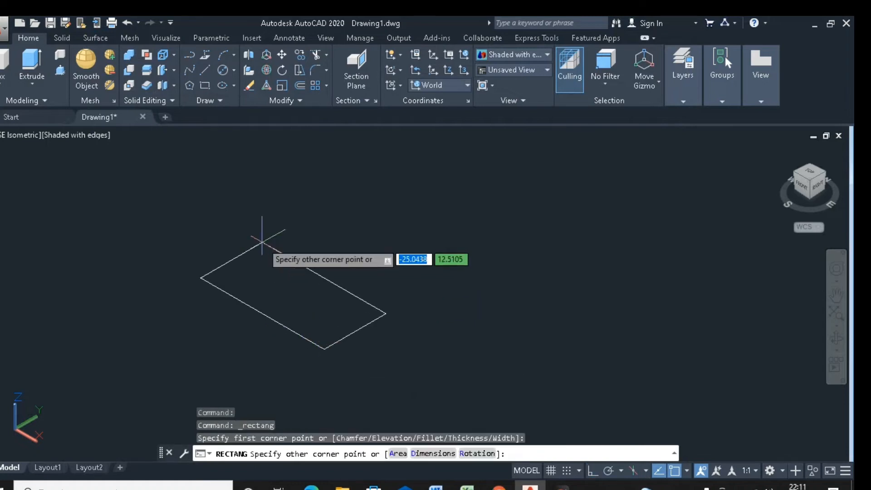
text(@60)
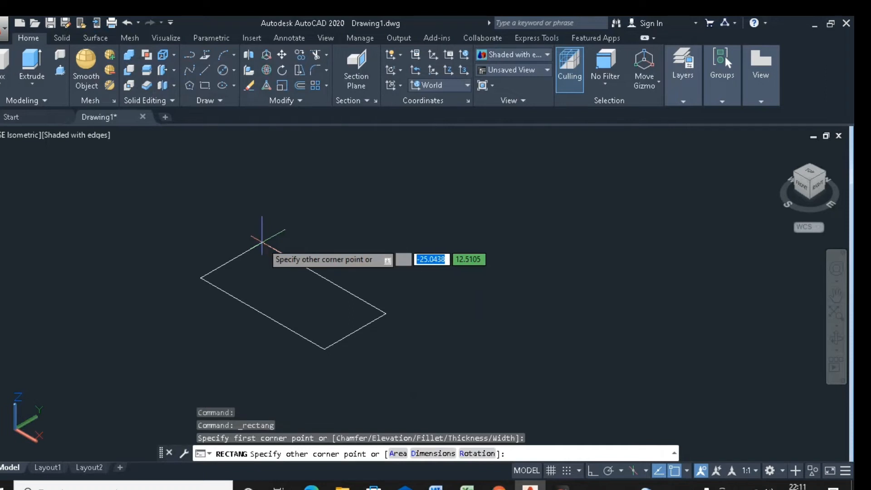
key(Tab)
text(30)
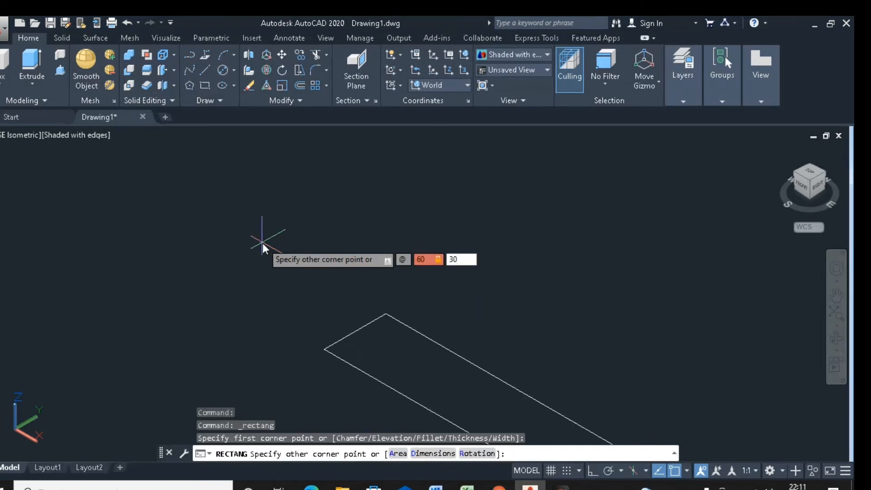
key(Return)
key(F8)
scroll(261, 242, down, 5)
scroll(333, 250, up, 2)
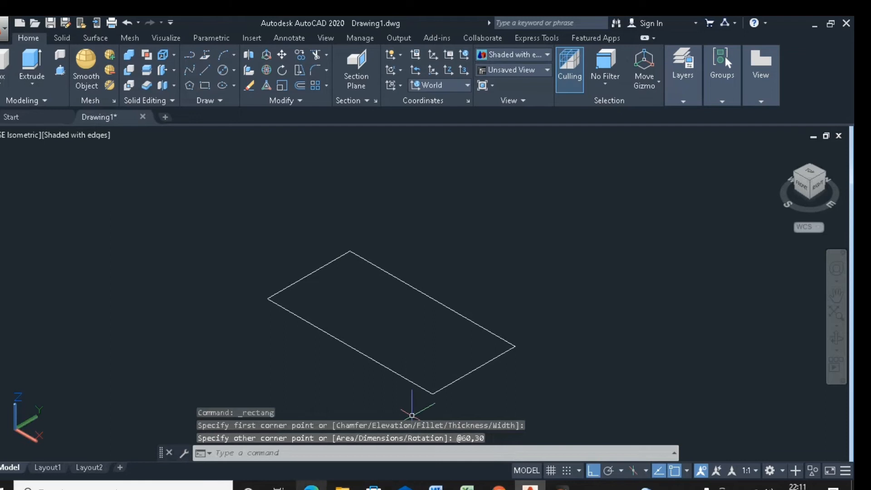
Recheck the PDF drawing and draw a 2-Point circle between the two corners of the rectangle's upper-left short edge
key(alt+Tab)
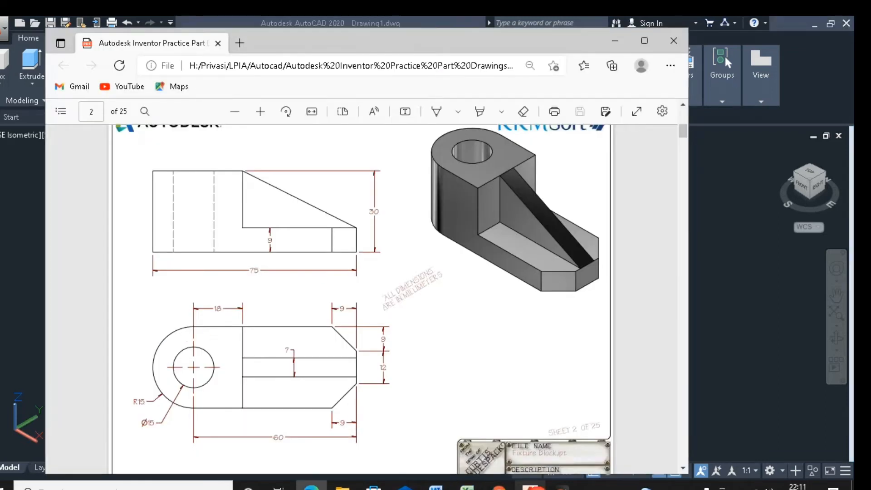
key(alt+Tab)
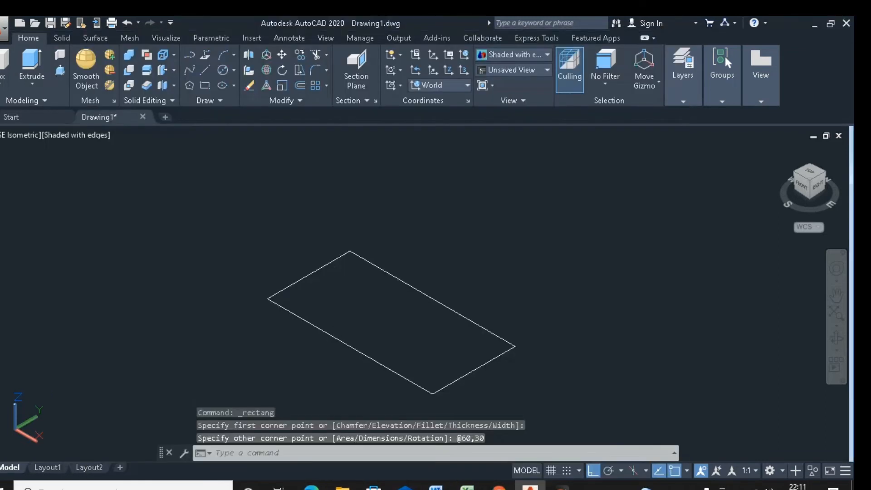
click(232, 70)
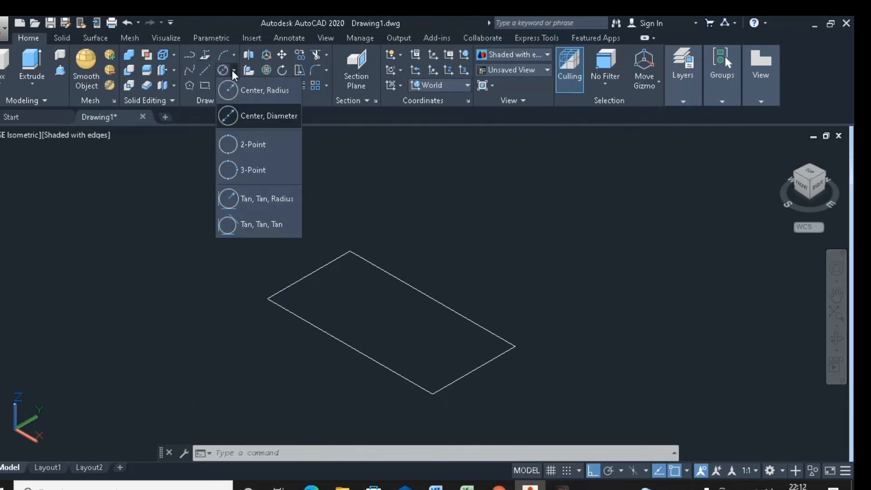
click(242, 145)
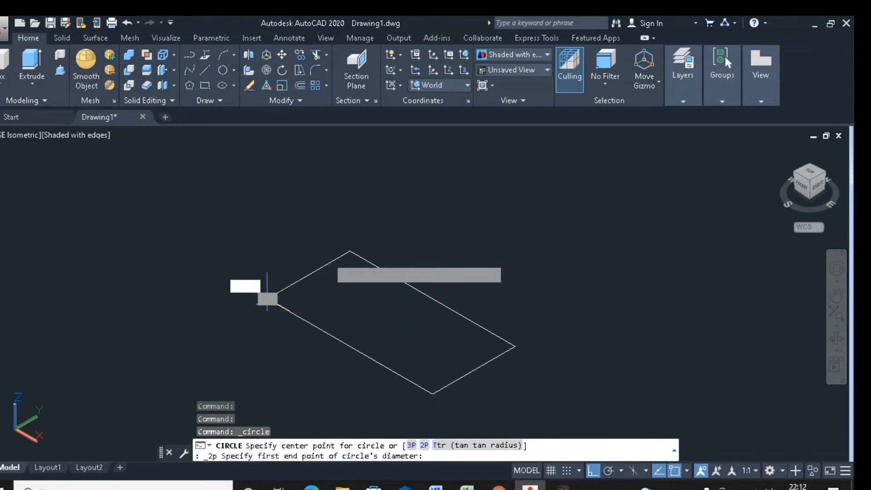
click(267, 299)
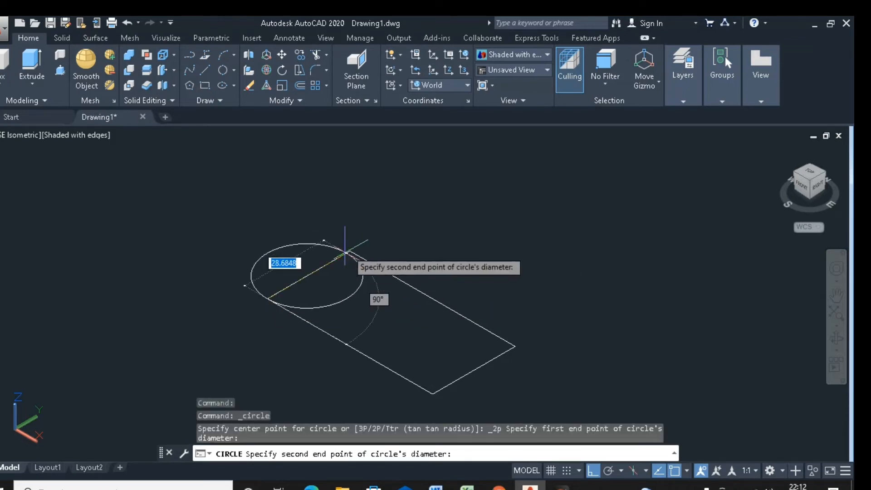
click(349, 251)
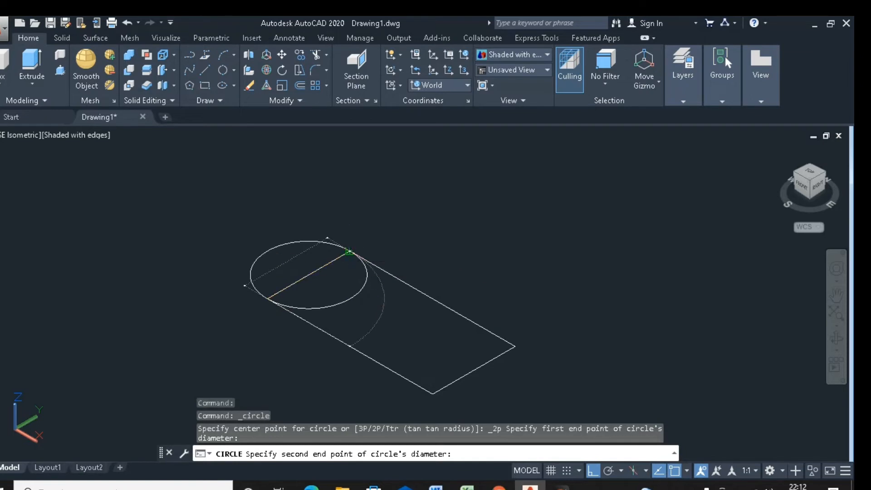
Trim away the half of the circle inside the rectangle, using the rectangle as the cutting edge
click(316, 56)
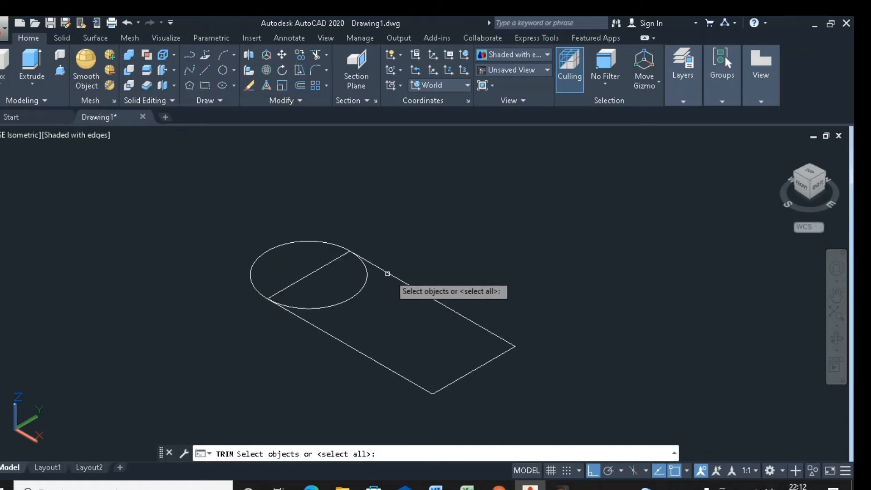
click(339, 341)
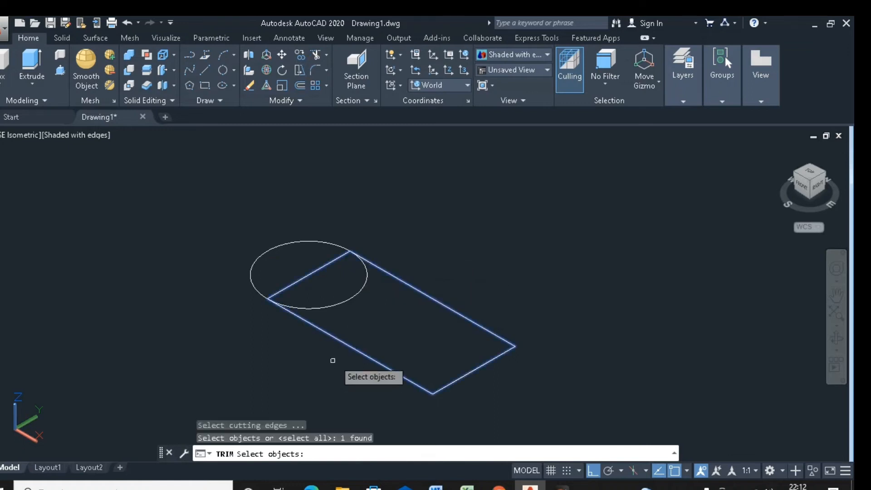
click(340, 341)
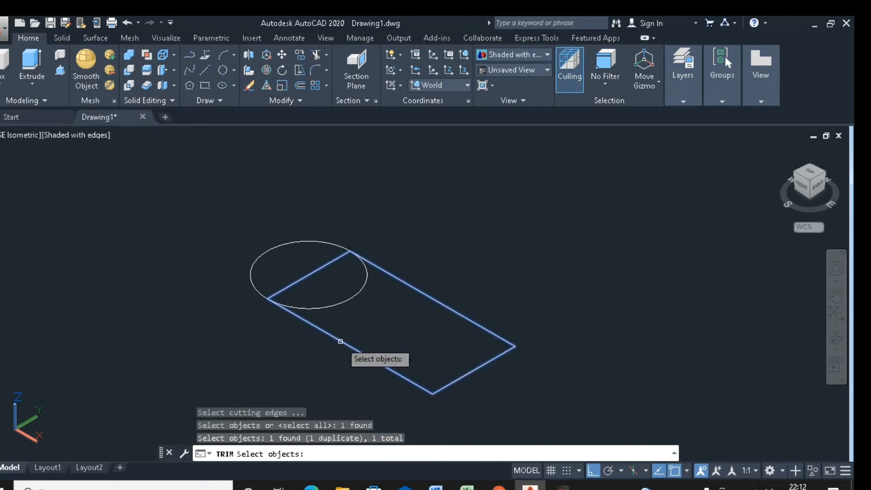
key(Return)
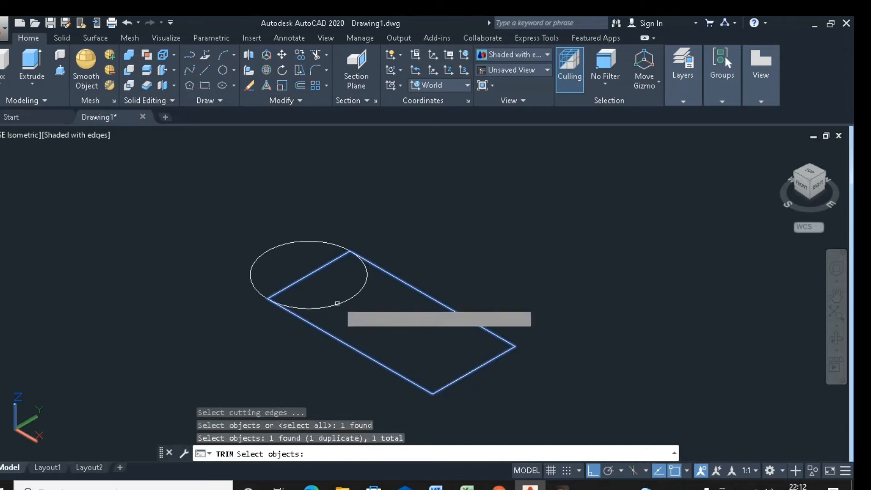
click(340, 293)
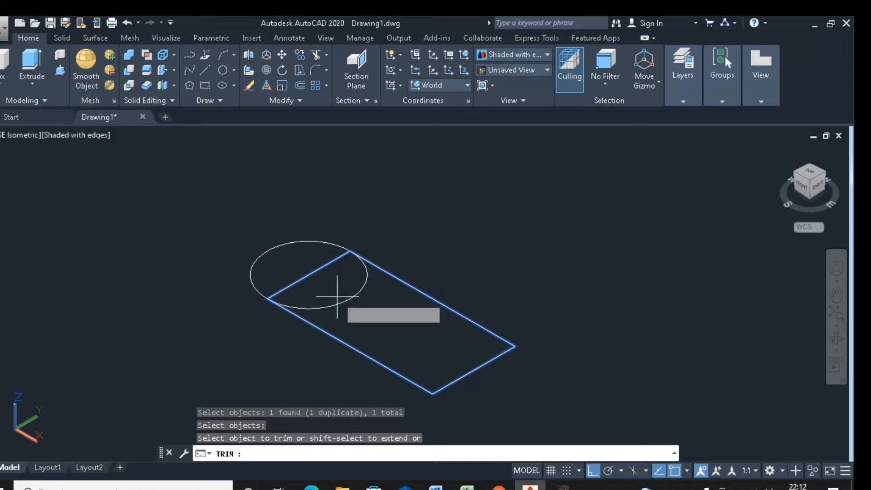
click(337, 305)
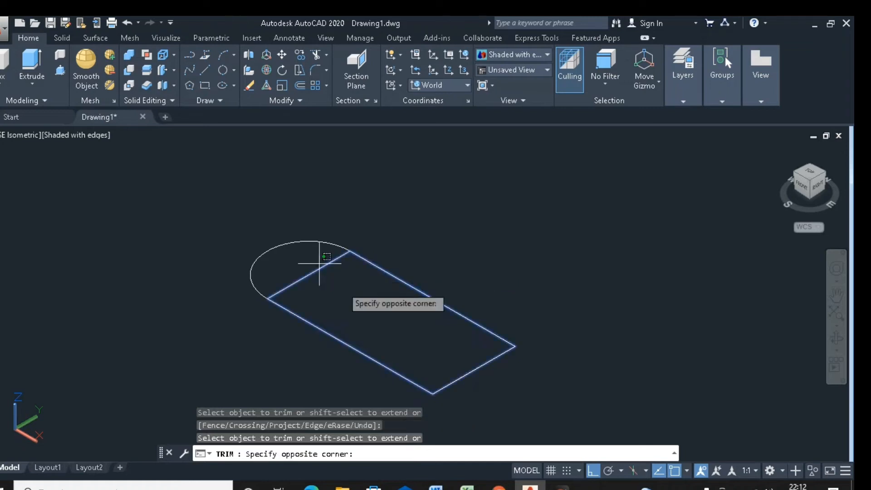
Trim away the rectangle's short edge between the ends of the arc to open up the rounded end
click(323, 304)
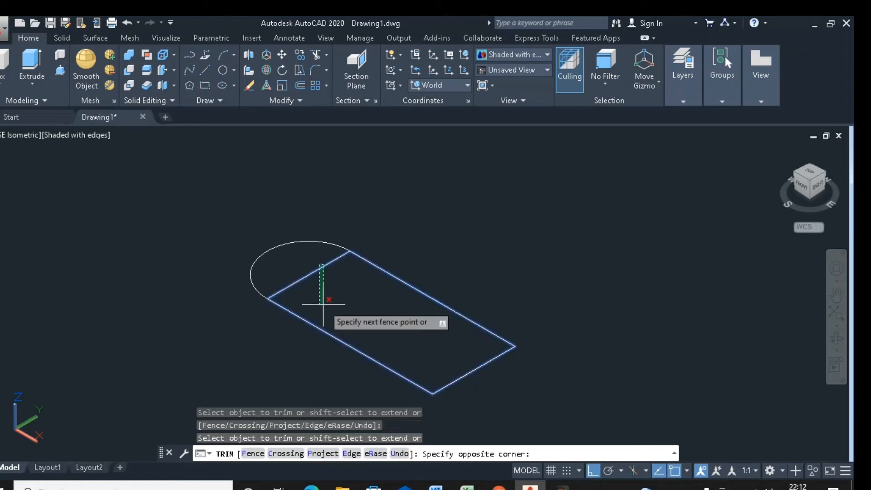
key(Return)
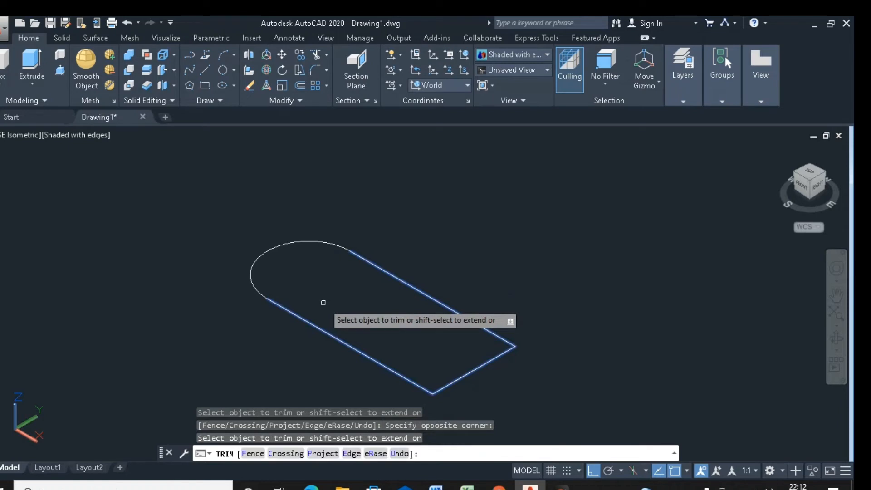
key(Return)
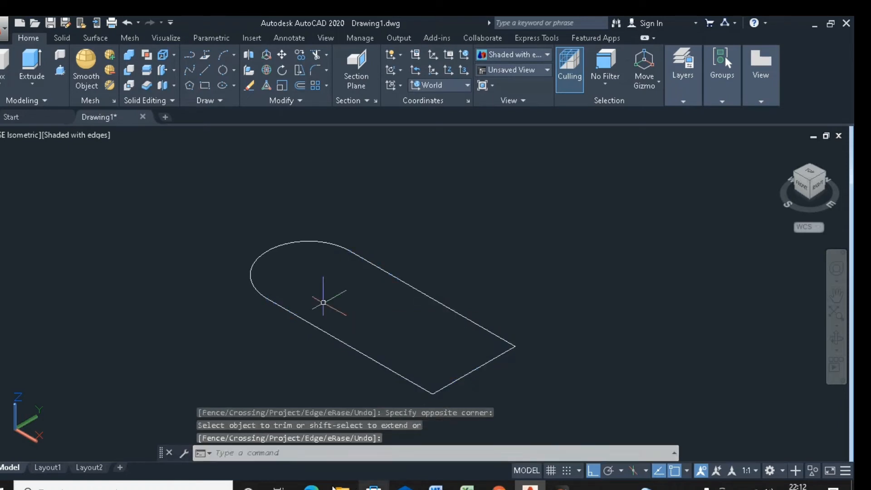
Recheck the PDF drawing and draw a circle of diameter 15 centred on the arc of the rounded end
click(312, 485)
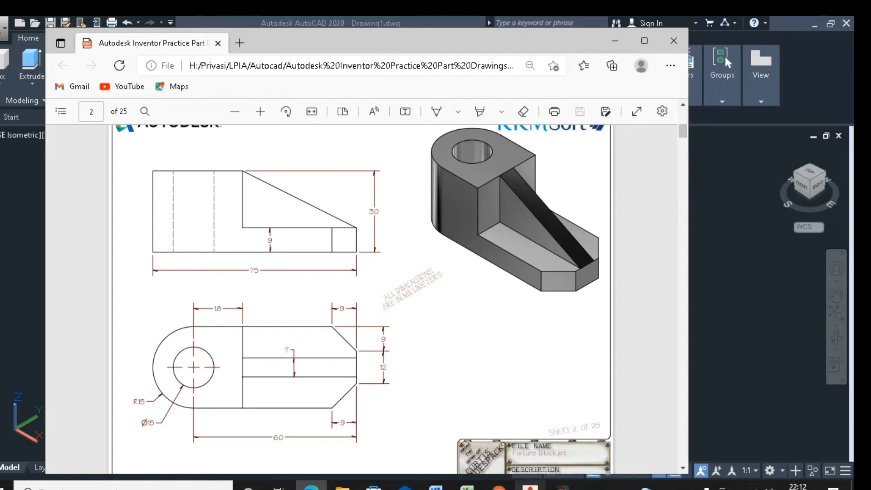
click(530, 487)
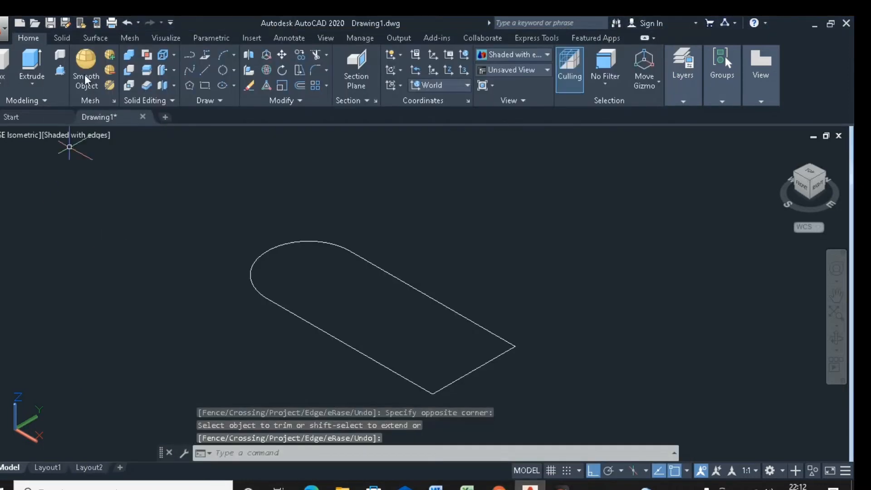
click(235, 70)
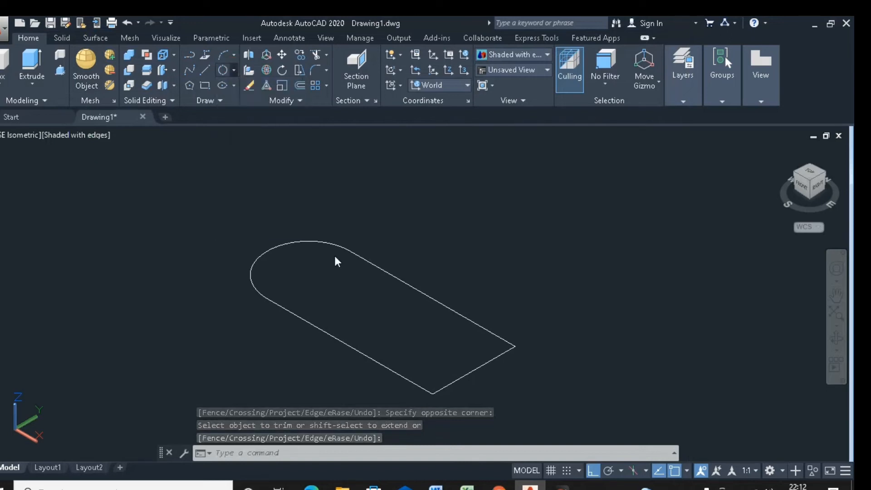
scroll(287, 273, down, 4)
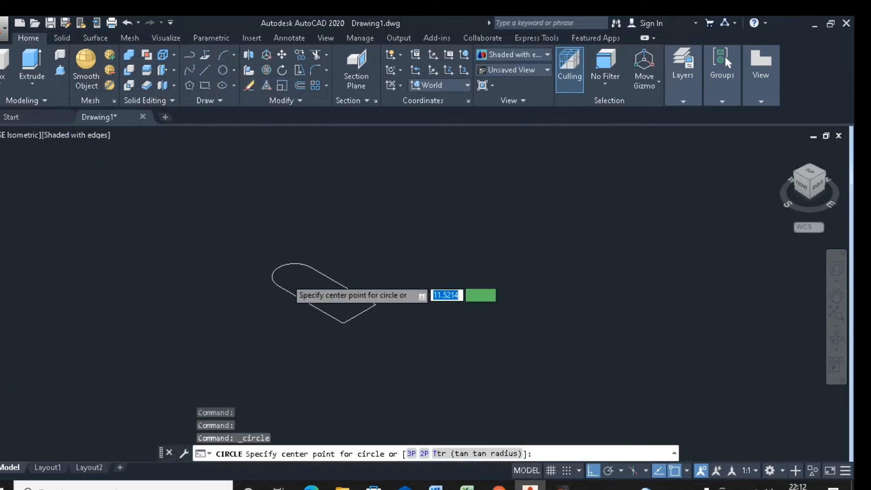
scroll(288, 273, down, 3)
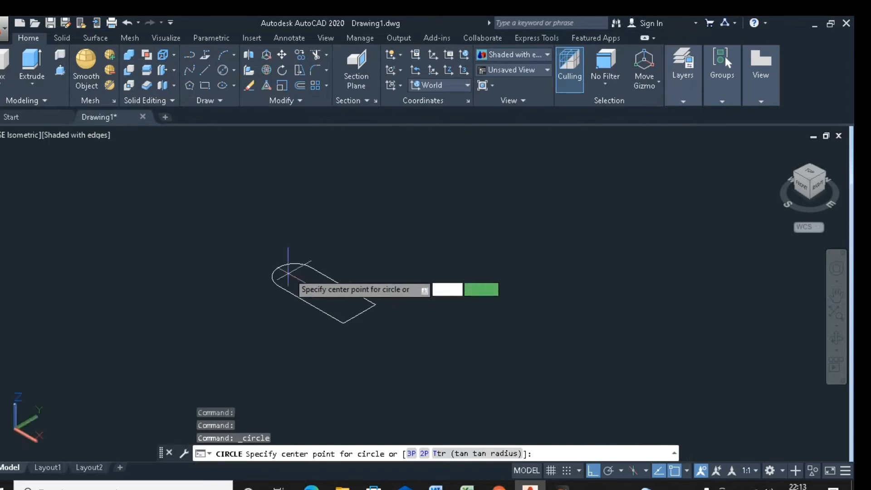
scroll(290, 275, down, 2)
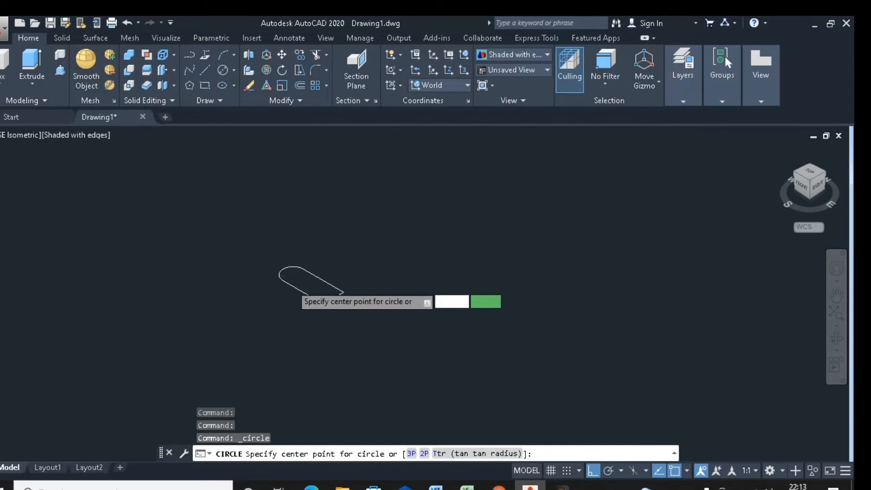
click(292, 275)
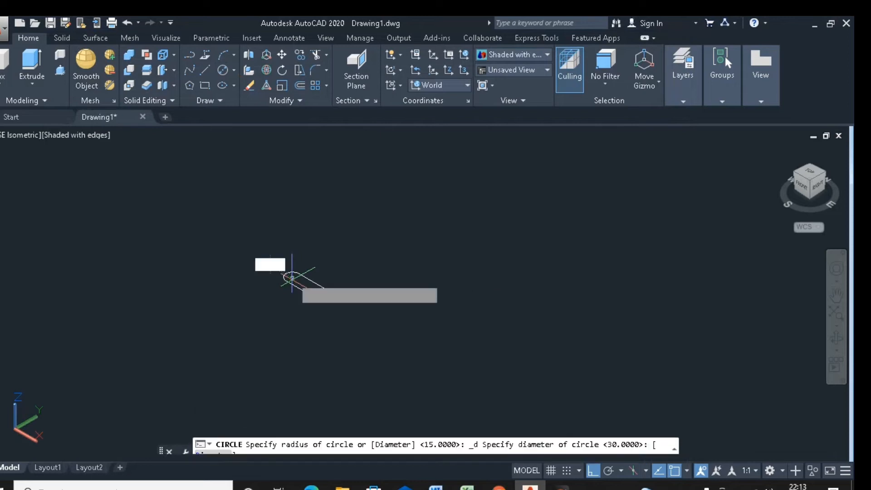
scroll(292, 272, up, 3)
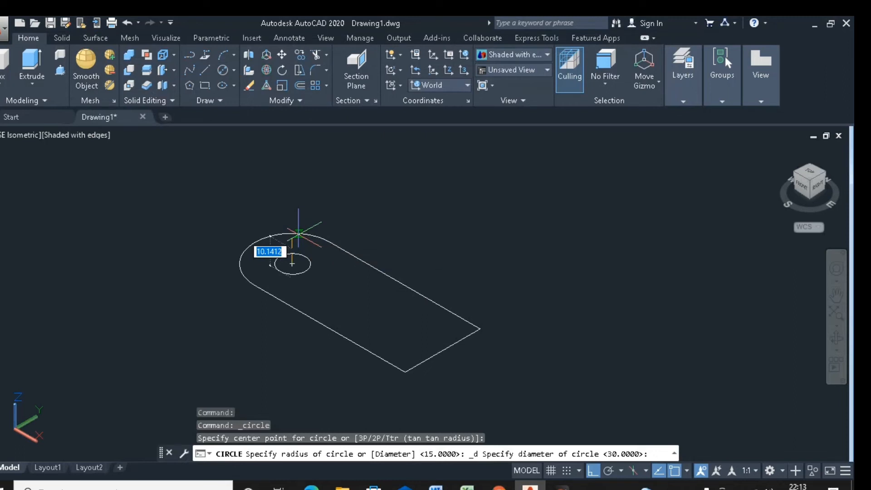
text(15)
key(Return)
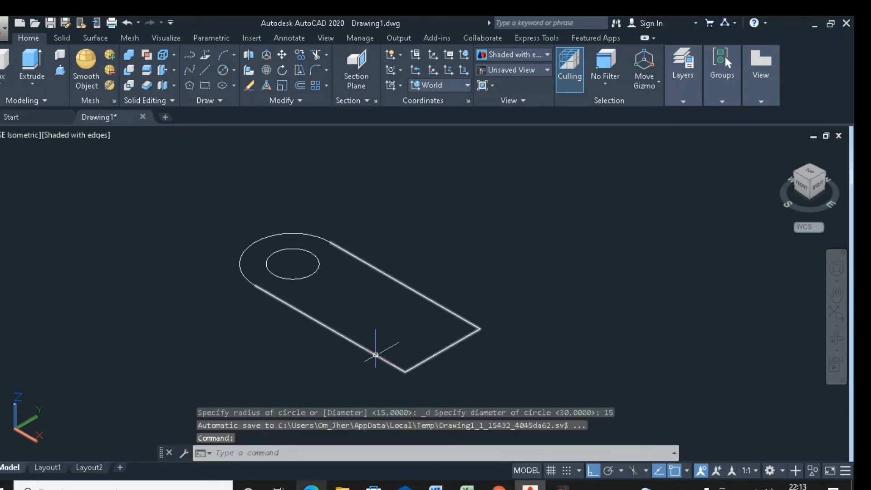
Check the corner dimensions in the PDF drawing, and set both Chamfer distances to 9
key(alt+Tab)
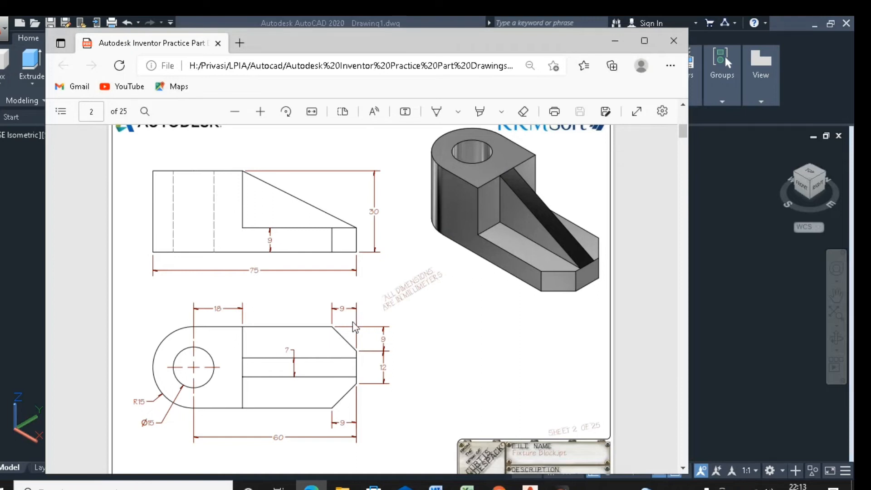
click(519, 484)
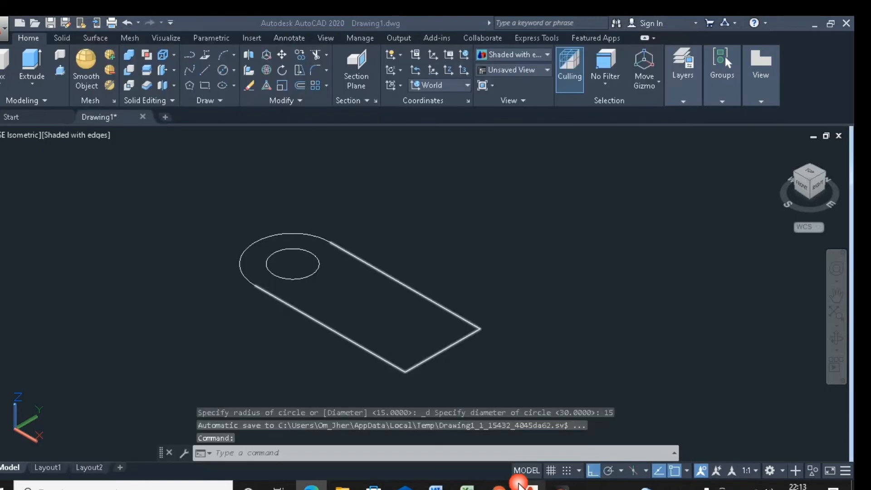
click(324, 68)
click(331, 117)
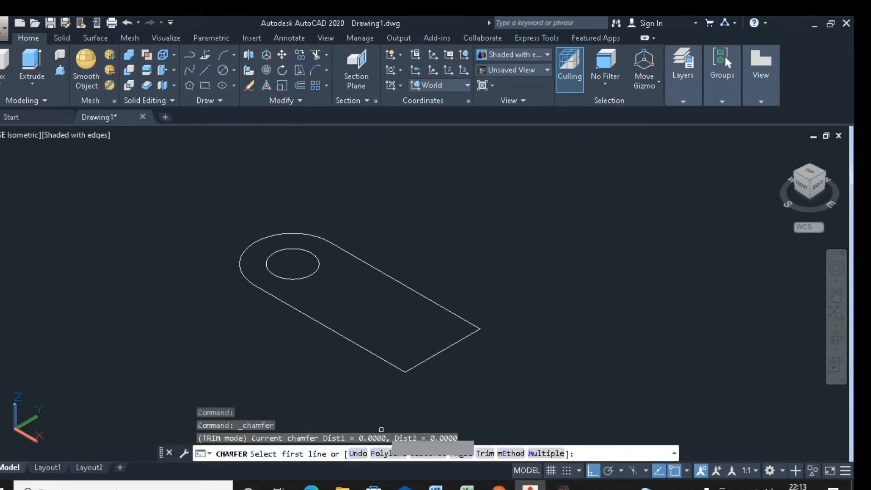
click(429, 454)
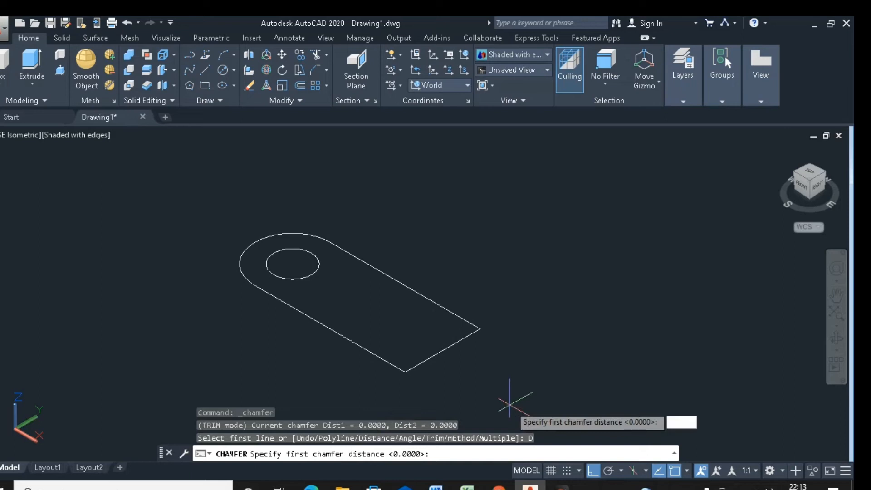
text(9)
key(Return)
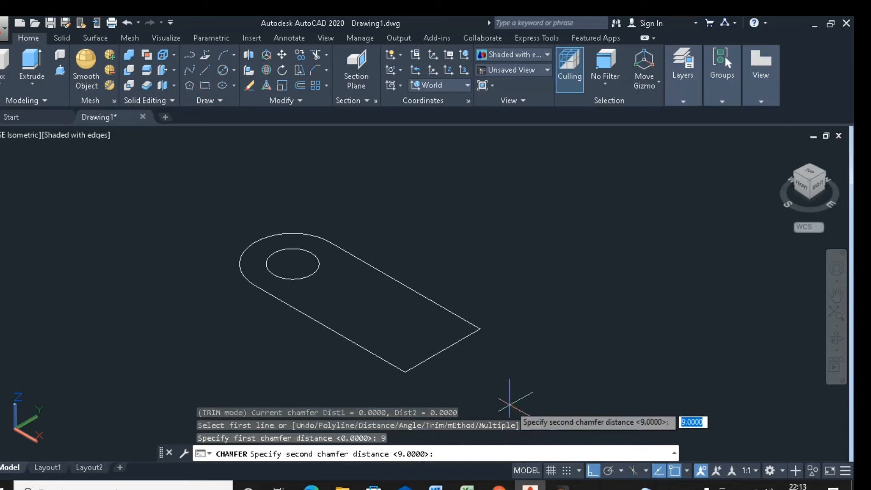
text(9)
key(Return)
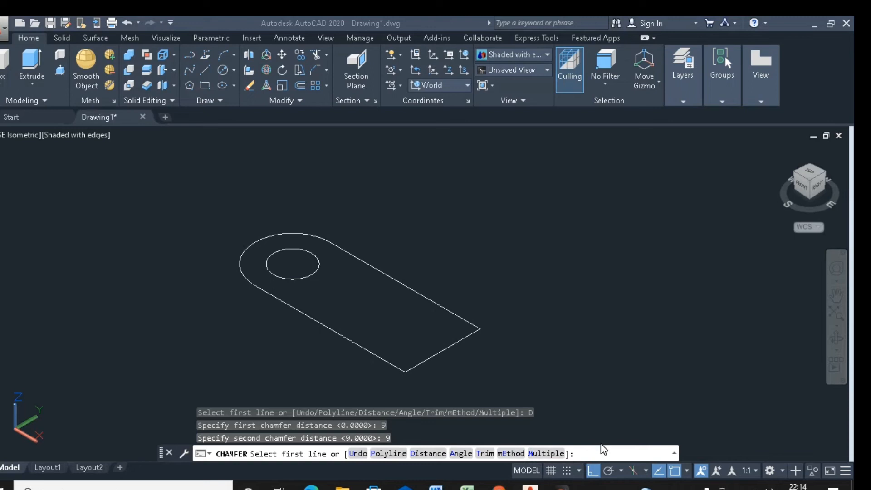
Chamfer both corners at the square end of the outline in one run with the Multiple option
click(548, 453)
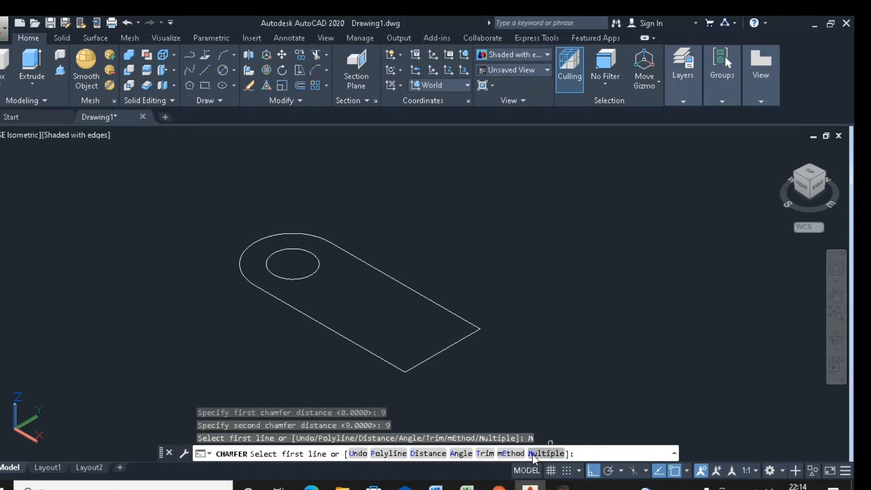
double_click(532, 453)
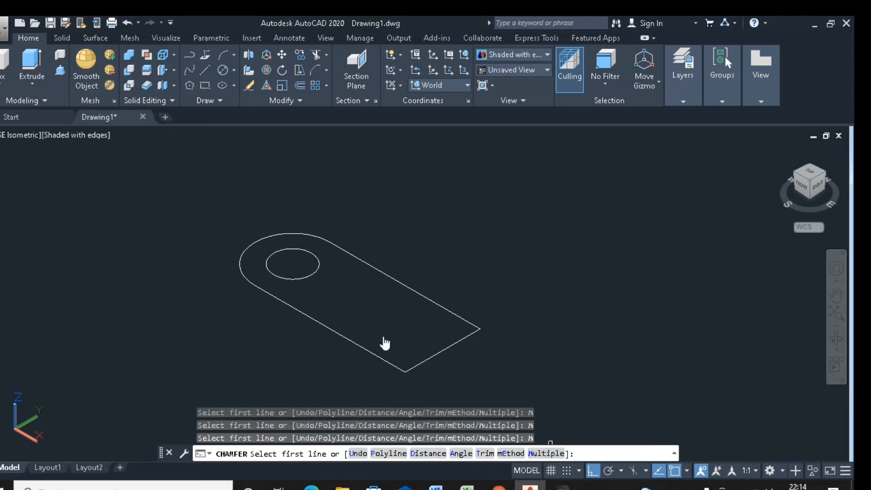
click(392, 365)
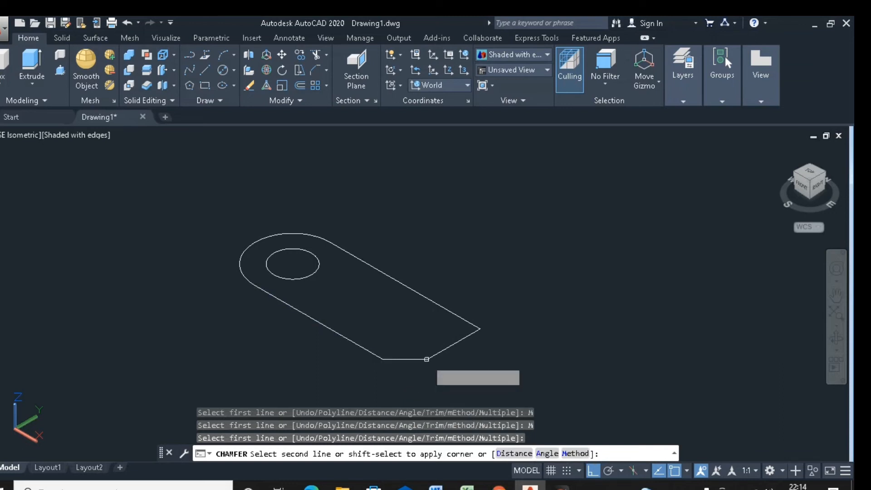
click(427, 359)
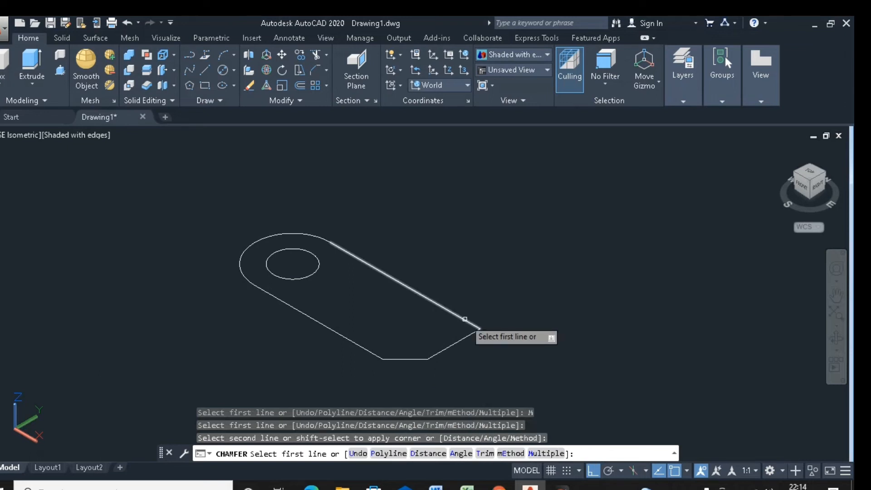
click(465, 319)
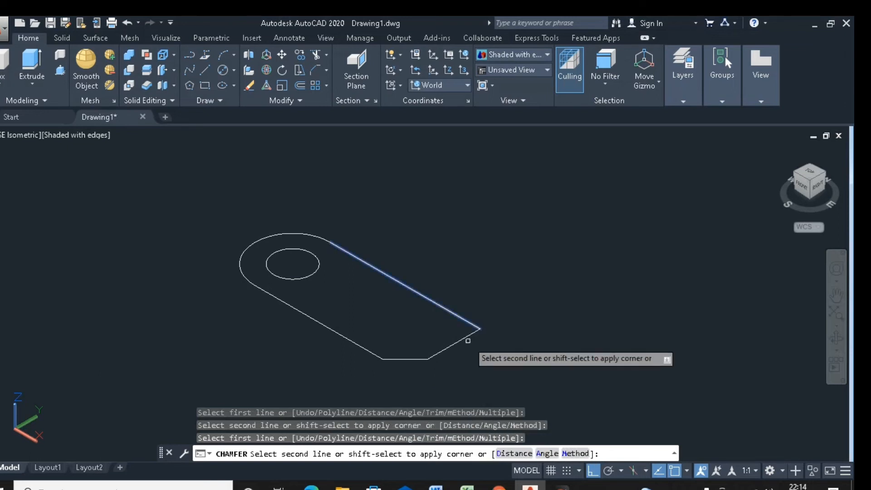
click(468, 338)
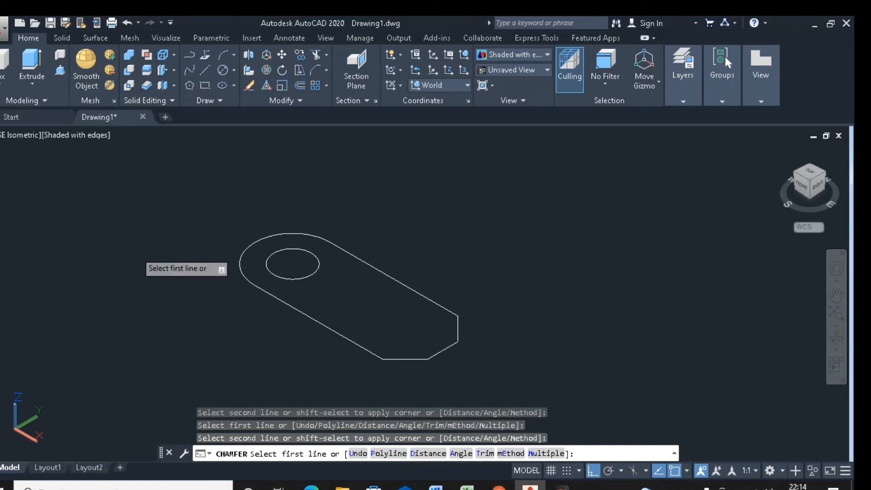
key(Escape)
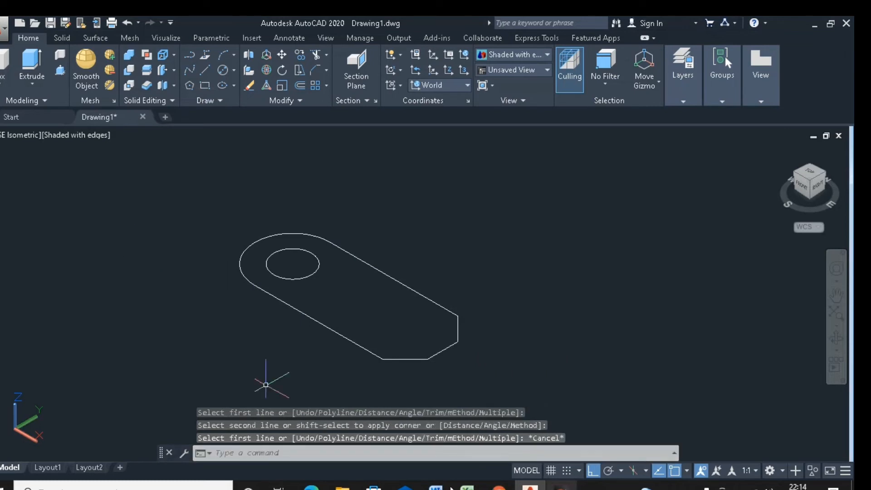
Consult the PDF for the base height, and Presspull the area between the outline and the circle up by 9
key(alt+Tab)
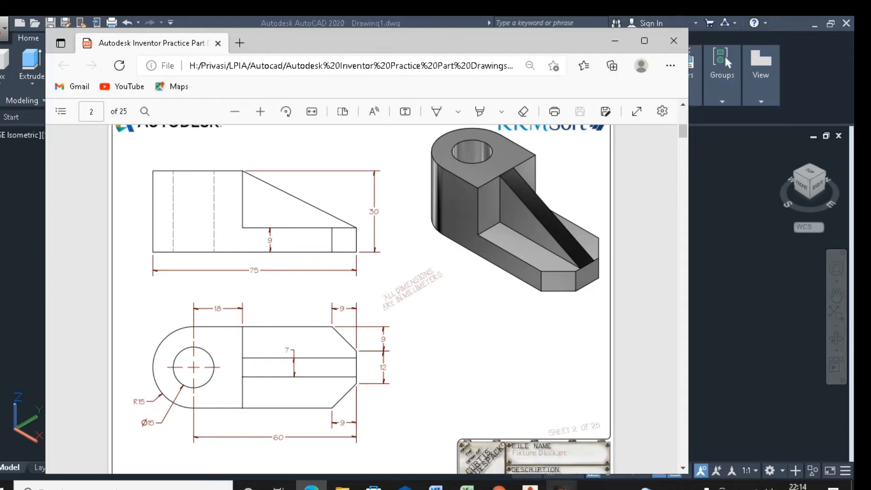
click(530, 487)
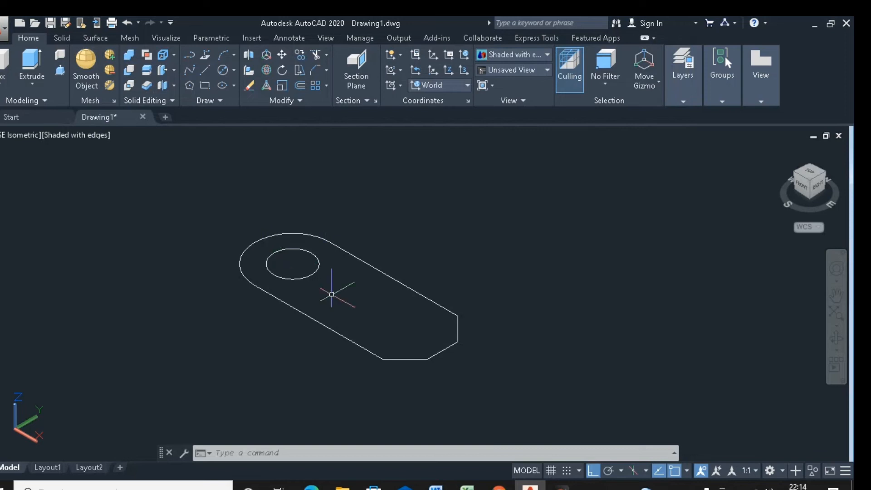
click(60, 71)
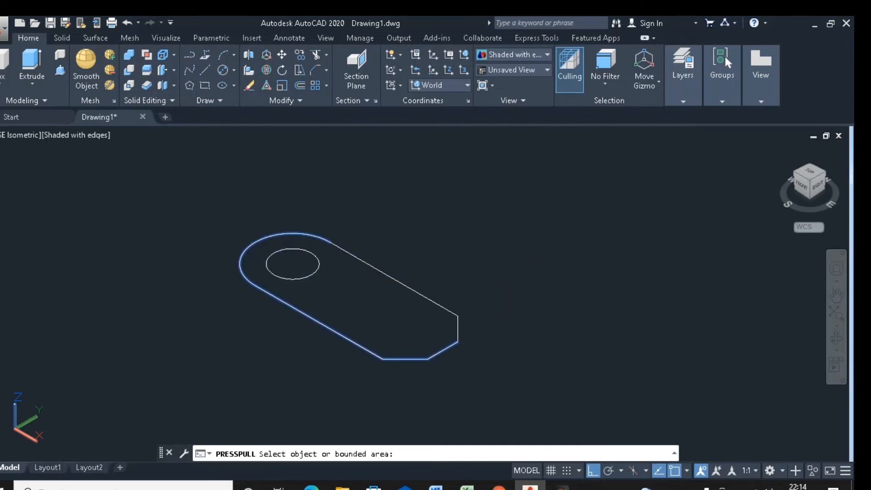
click(350, 275)
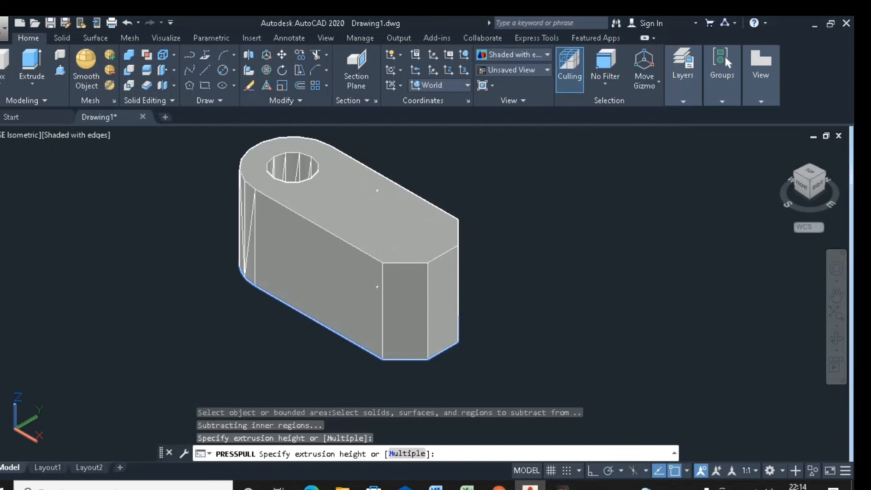
text(9)
key(Return)
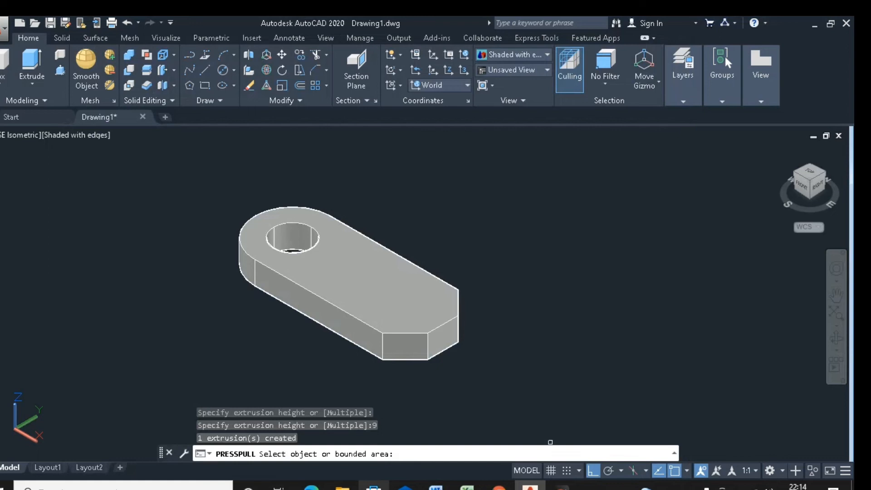
Check the PDF drawing and draw an 18-unit line on the base's top face from the hole centre toward the chamfered end
click(311, 487)
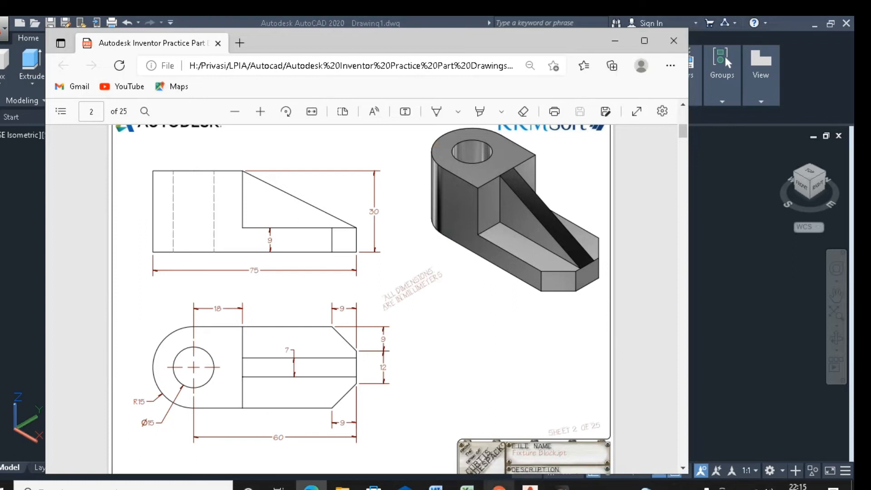
click(530, 488)
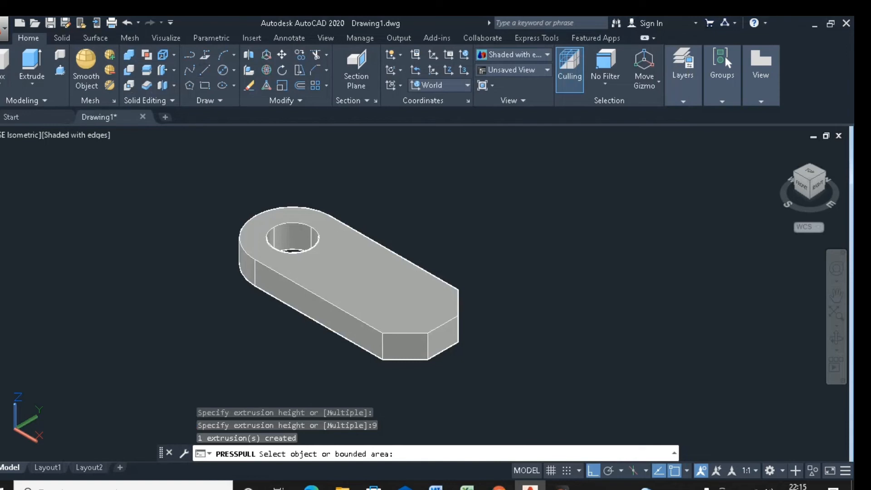
click(205, 69)
scroll(295, 222, down, 4)
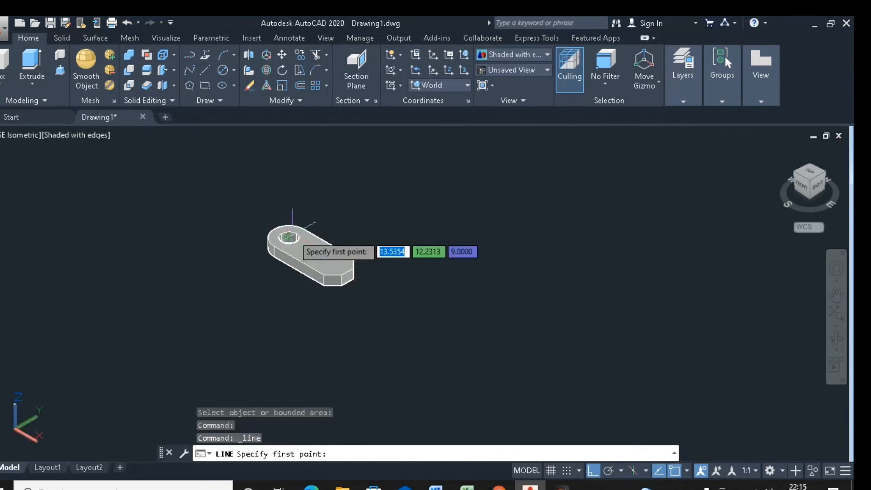
click(288, 237)
scroll(295, 237, up, 5)
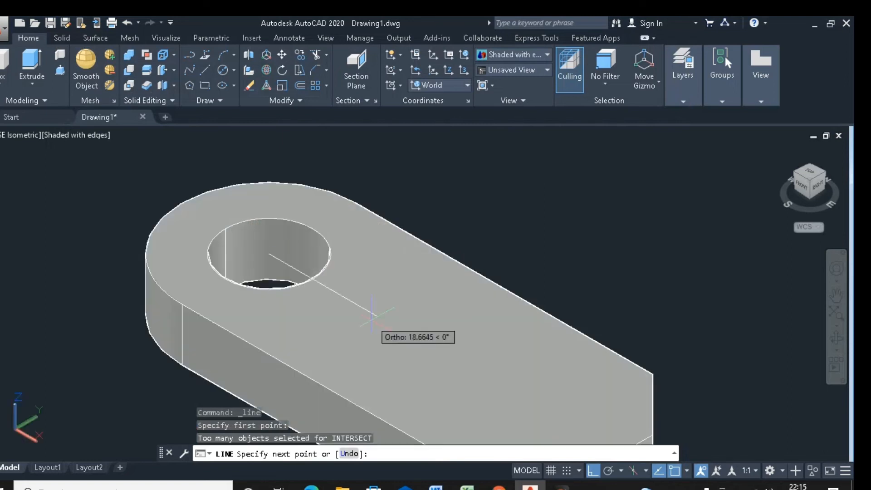
text(18)
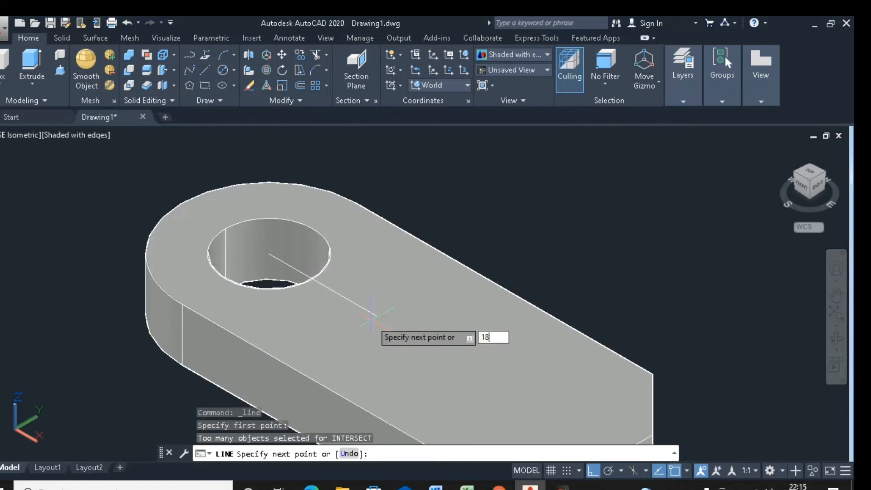
key(Return)
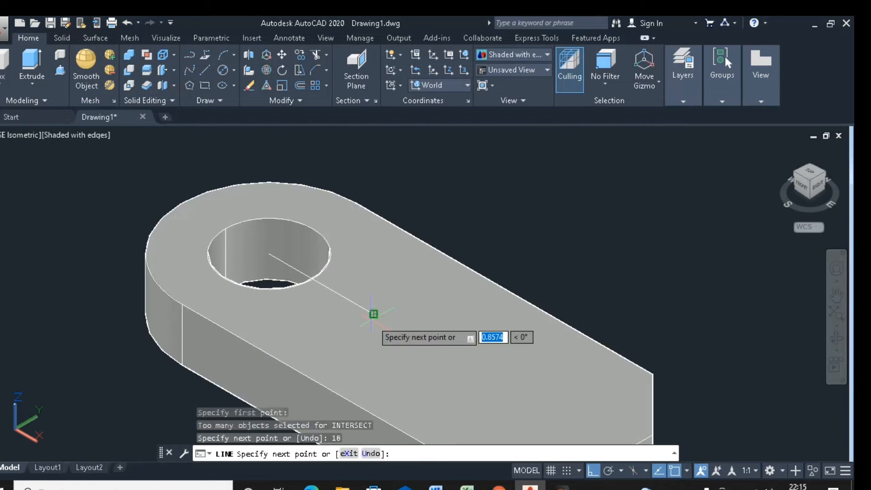
Draw lines both ways from the end of the 18-unit line, perpendicular to it and extending past both long edges of the base
click(453, 194)
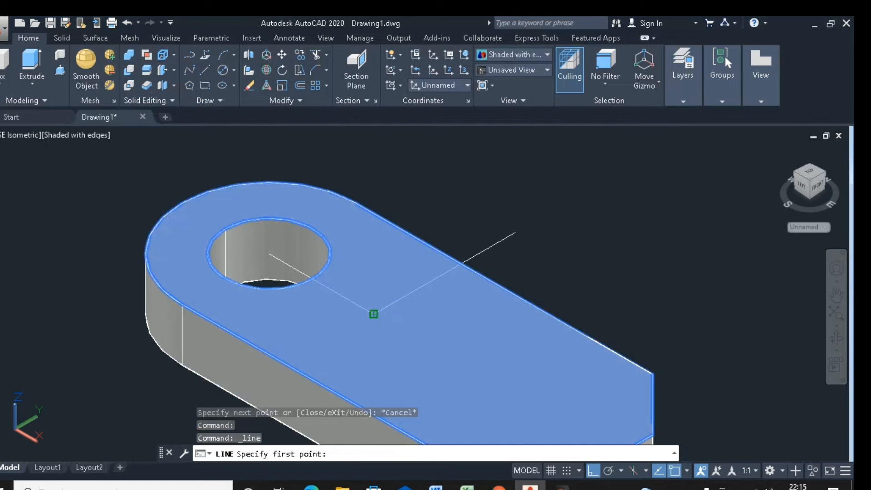
click(373, 314)
scroll(373, 314, down, 1)
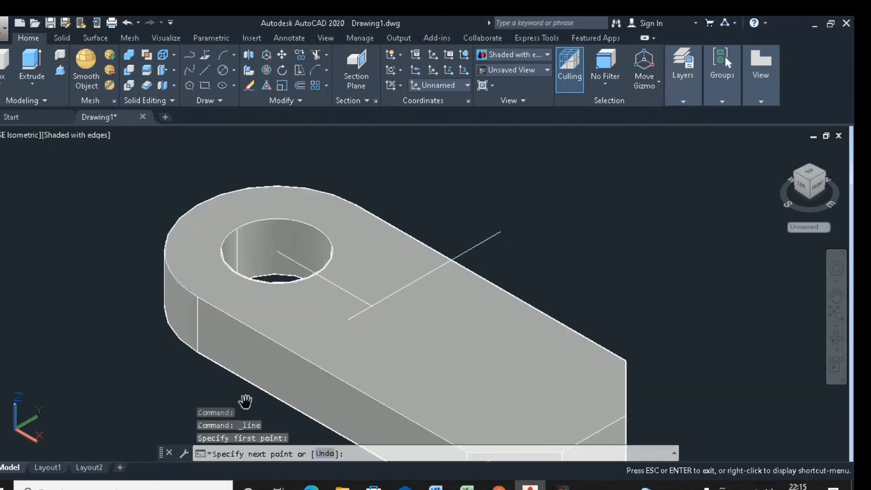
scroll(256, 398, down, 1)
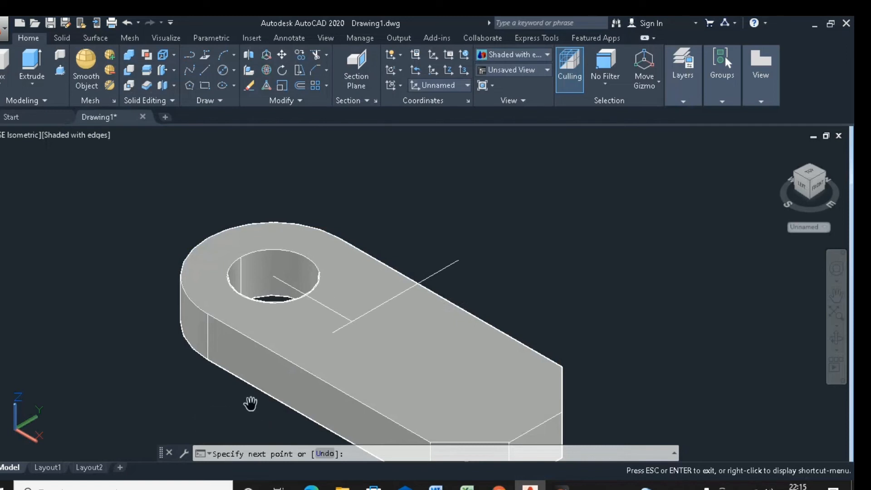
drag(249, 399, 260, 301)
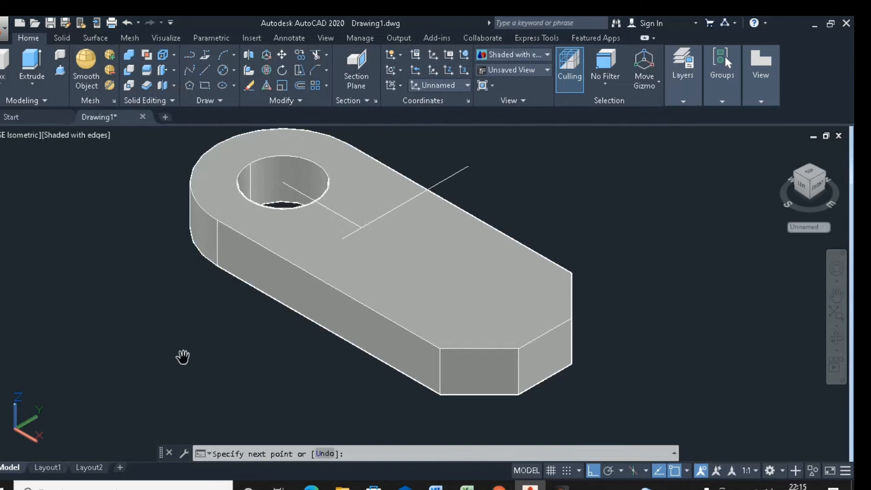
click(205, 70)
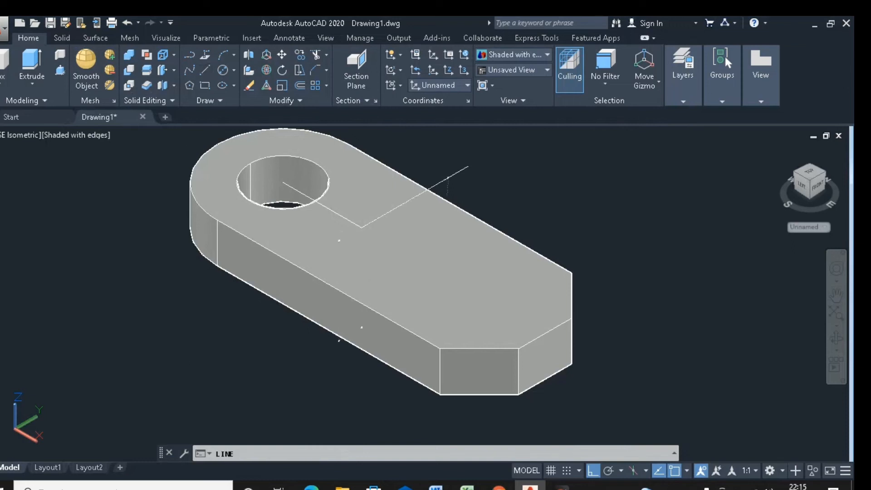
key(Escape)
key(Return)
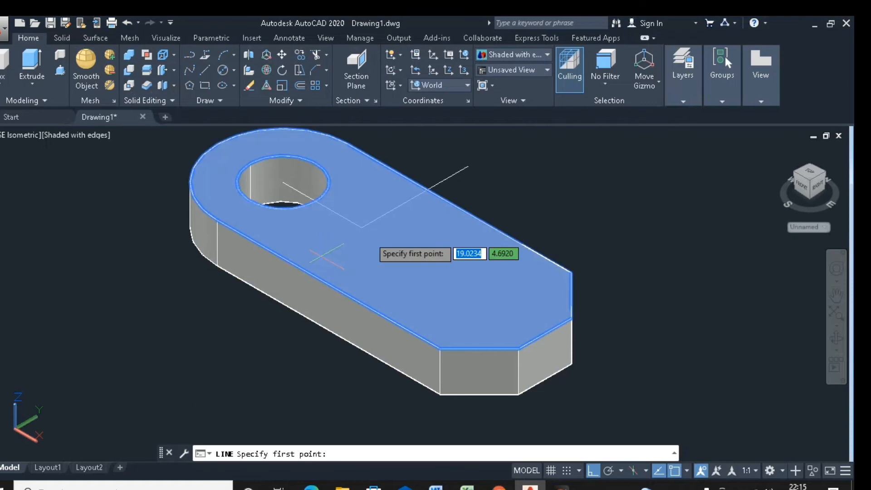
click(370, 225)
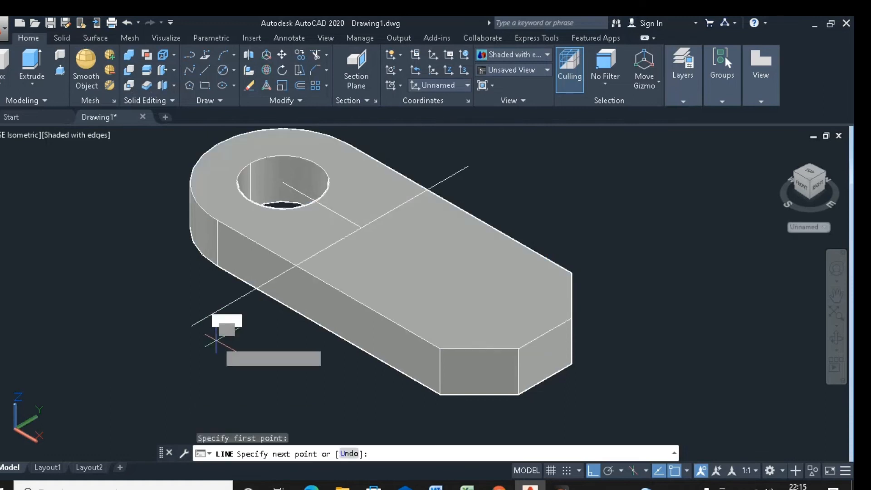
click(217, 339)
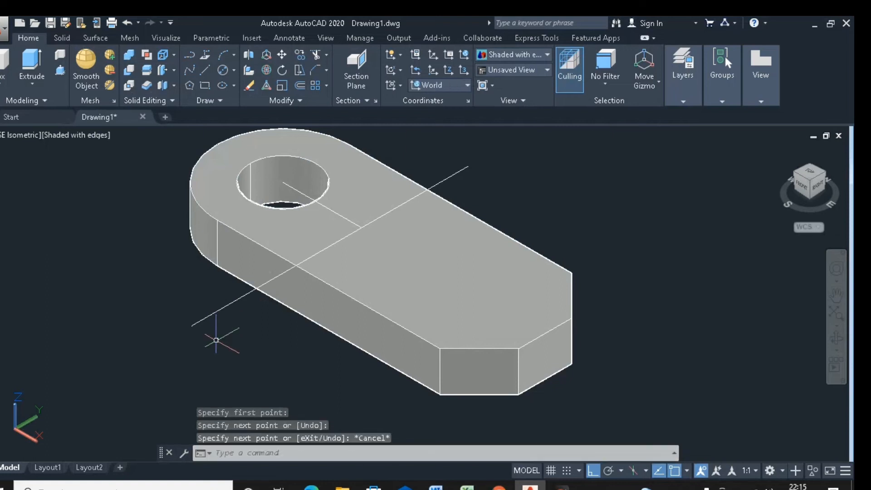
Erase the 18-unit construction line running from the hole centre
click(287, 184)
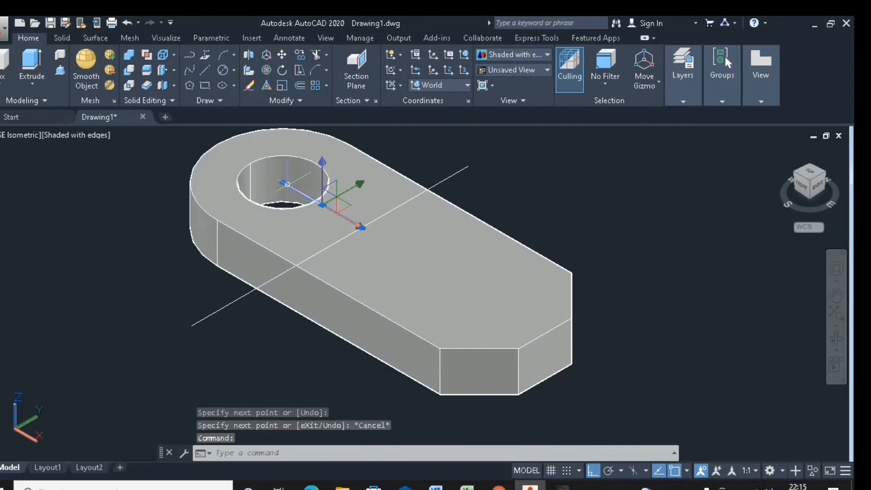
key(Delete)
middle_drag(306, 195, 303, 240)
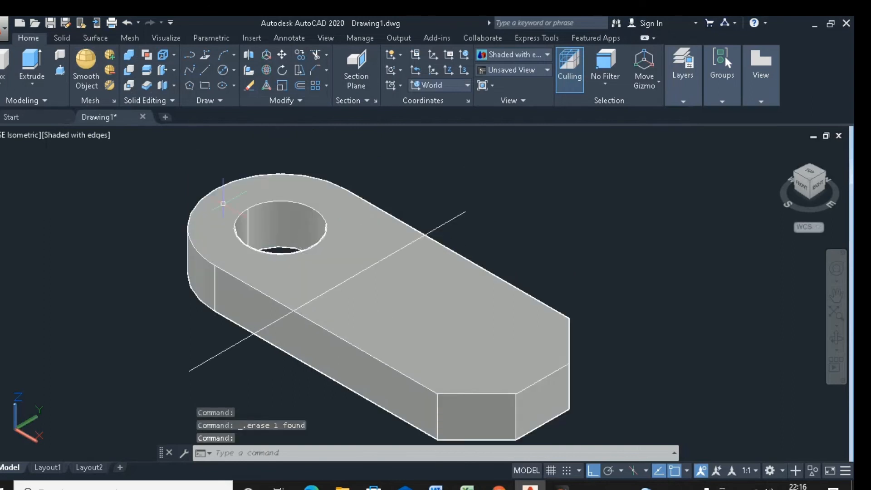
click(323, 256)
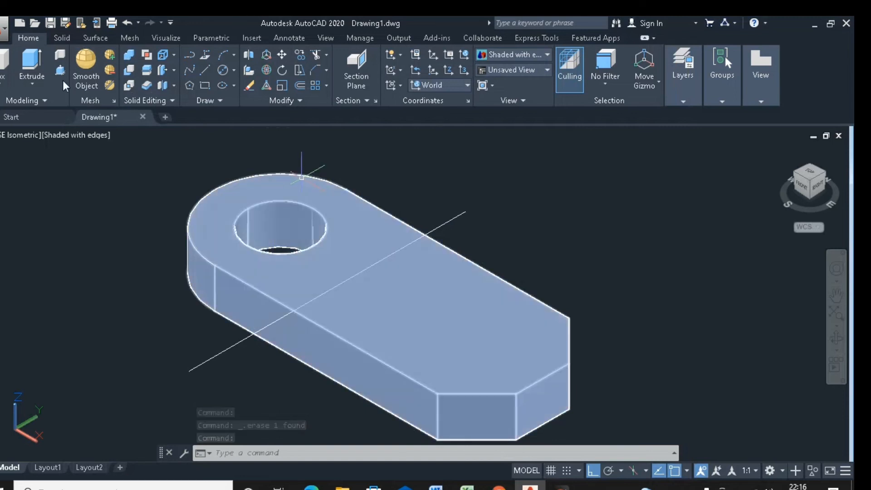
key(Escape)
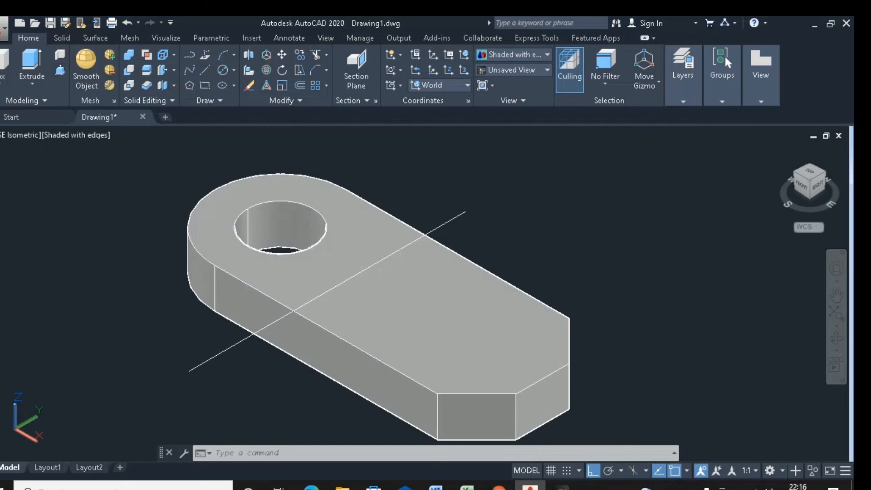
Presspull the area around the hole at the rounded end up by 21, taking the overall height from the PDF drawing
click(60, 70)
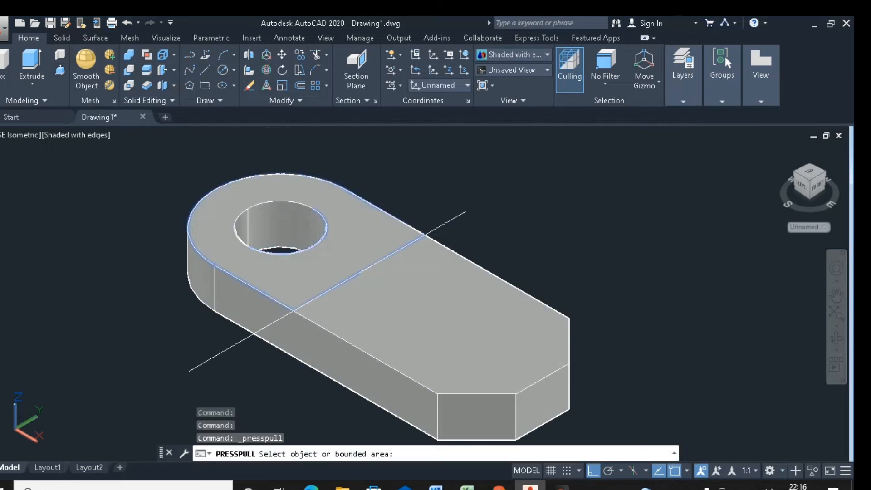
click(360, 260)
scroll(359, 260, down, 2)
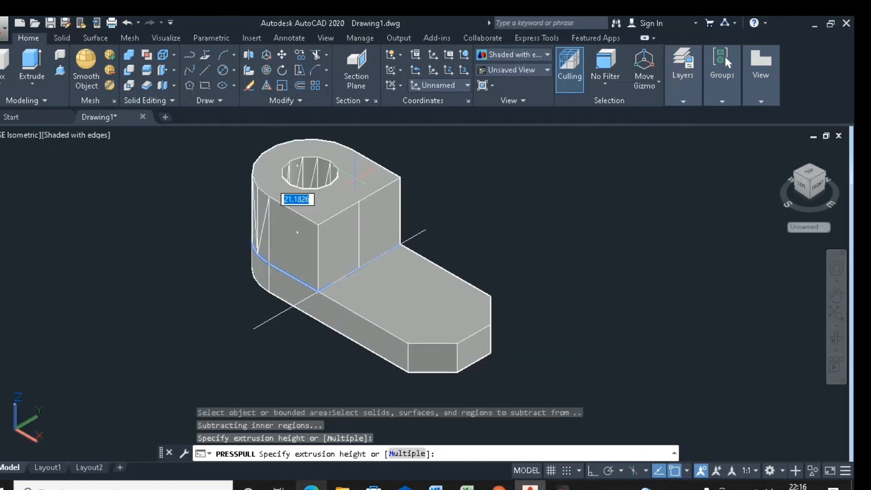
click(311, 487)
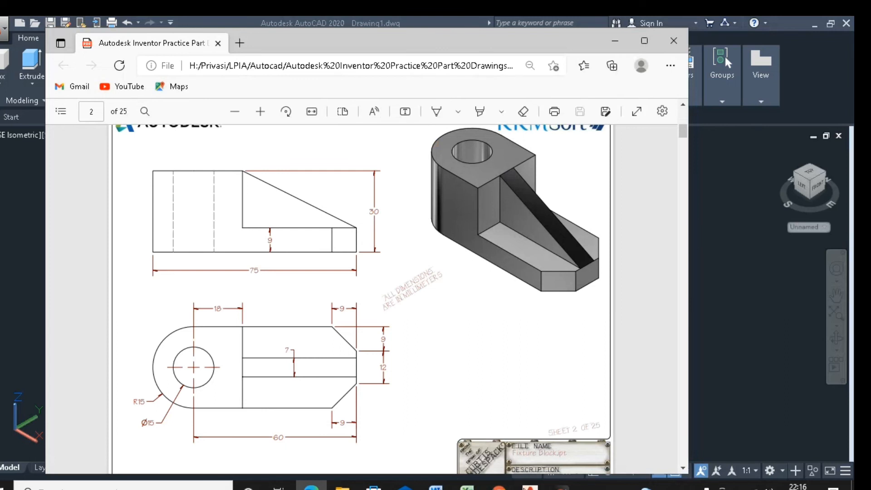
key(alt+Tab)
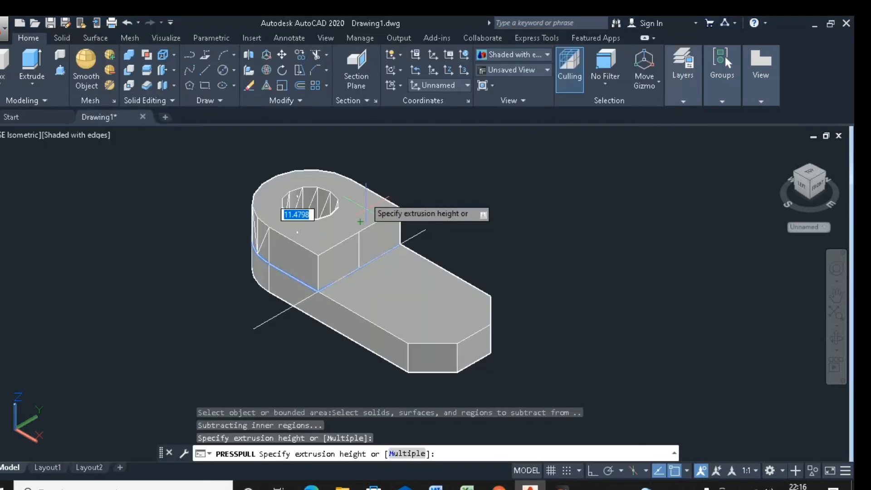
text(21)
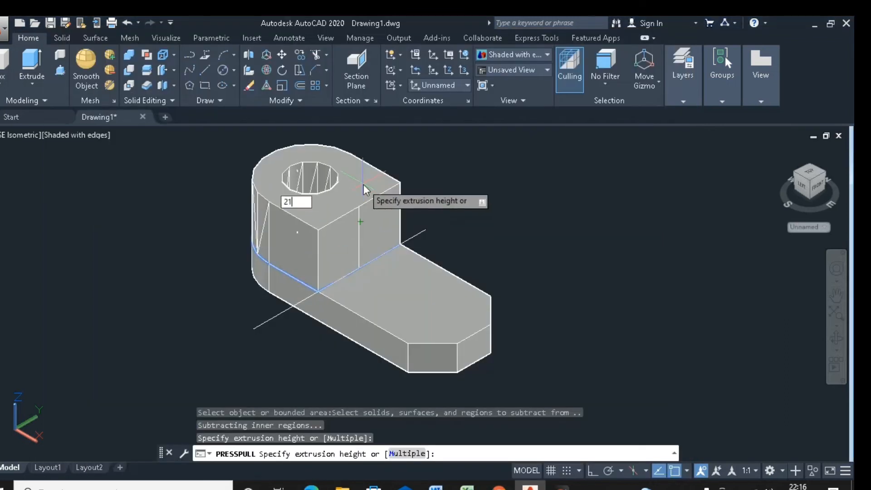
key(Return)
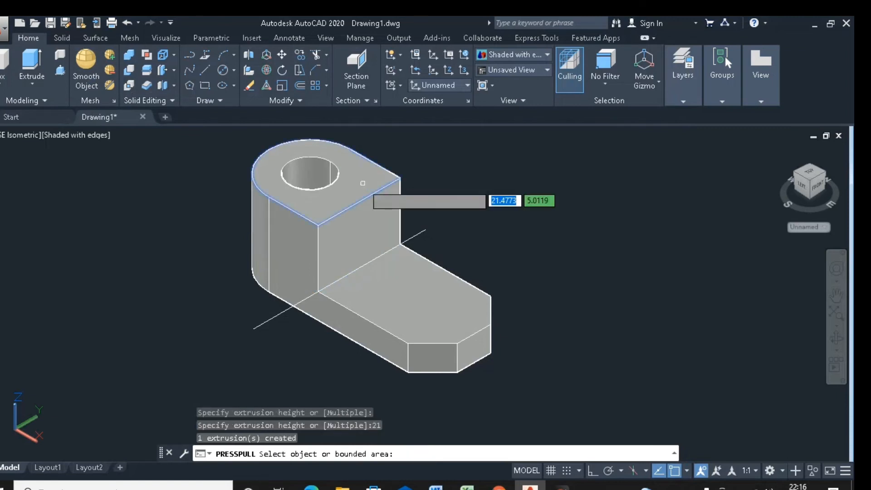
key(Return)
Erase the leftover crossing lines at the foot of the raised block
key(F8)
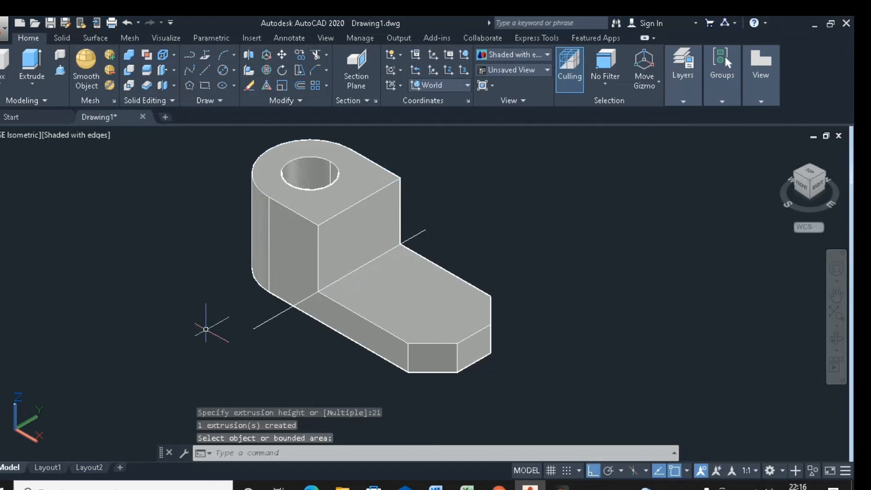
click(320, 290)
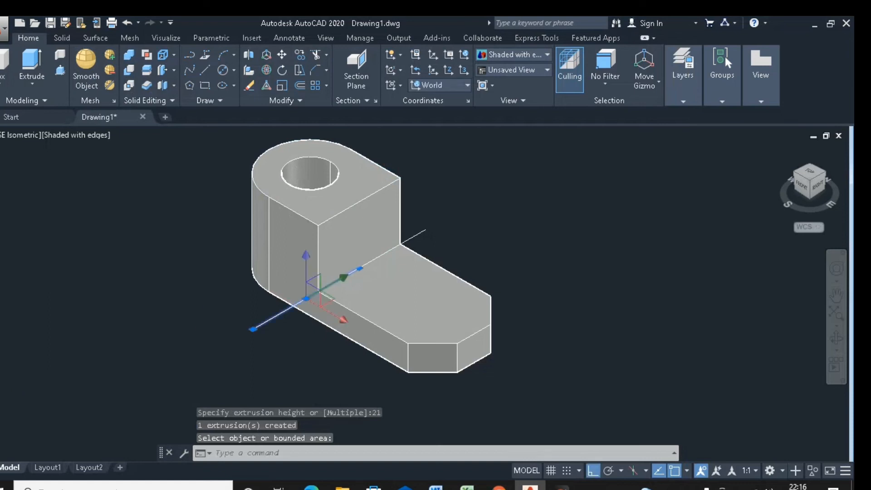
key(Delete)
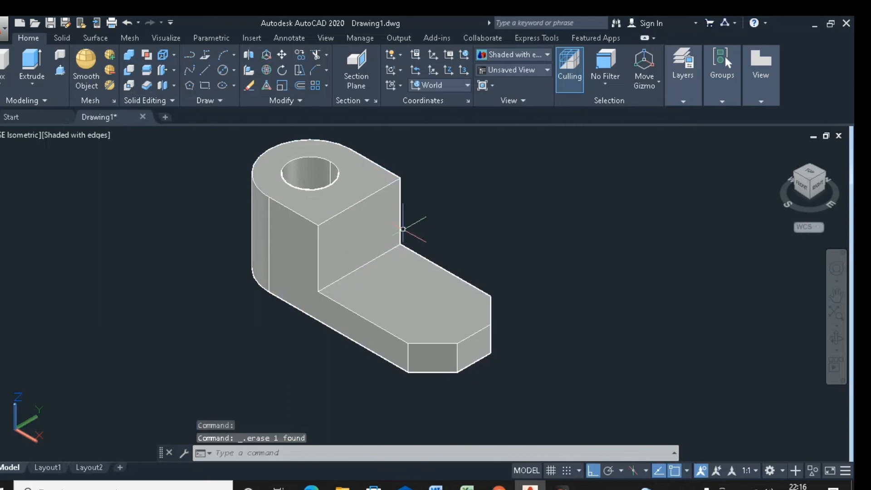
Consult the PDF drawing for the rib's dimensions and draw a 42 by 7 rectangle in the empty space beside the block
click(311, 484)
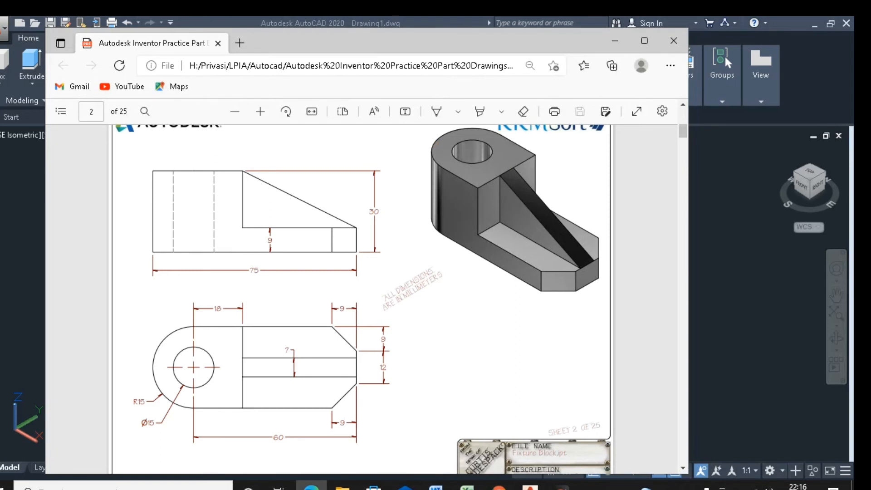
click(529, 486)
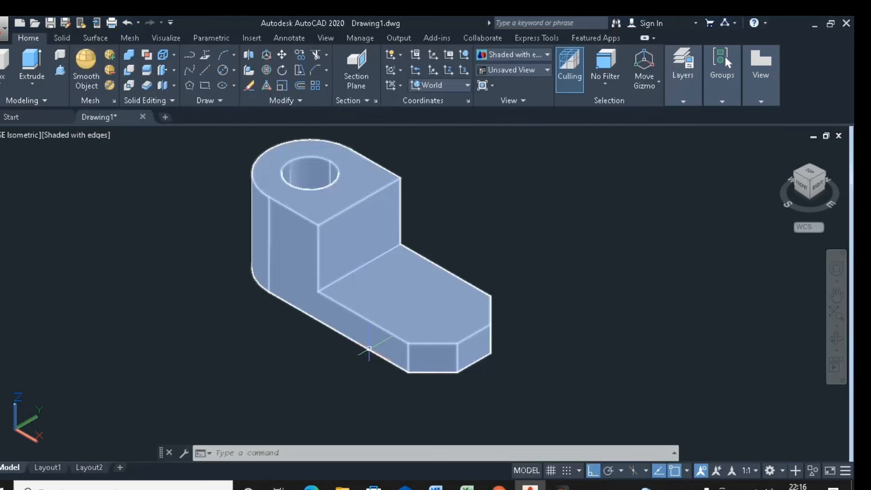
click(205, 69)
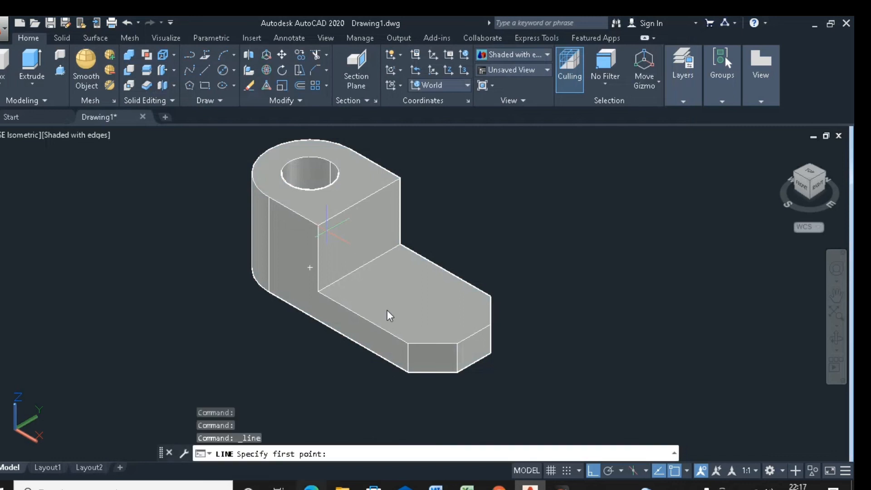
key(alt+Tab)
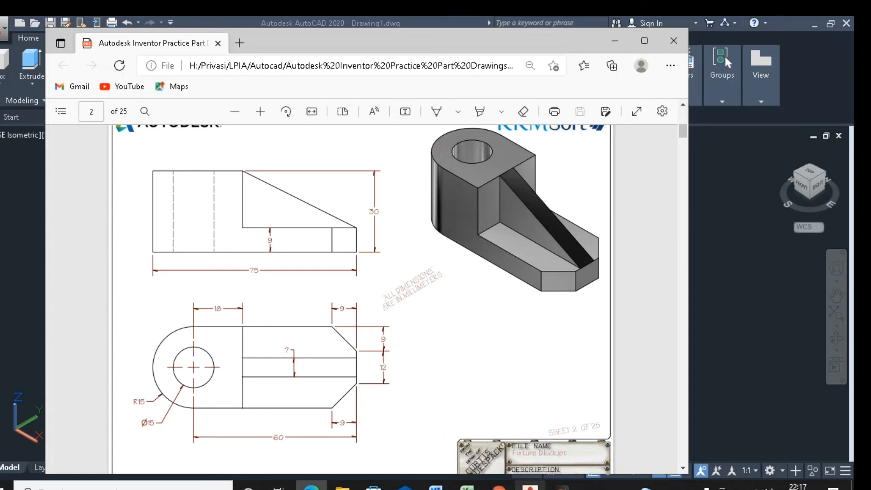
click(530, 488)
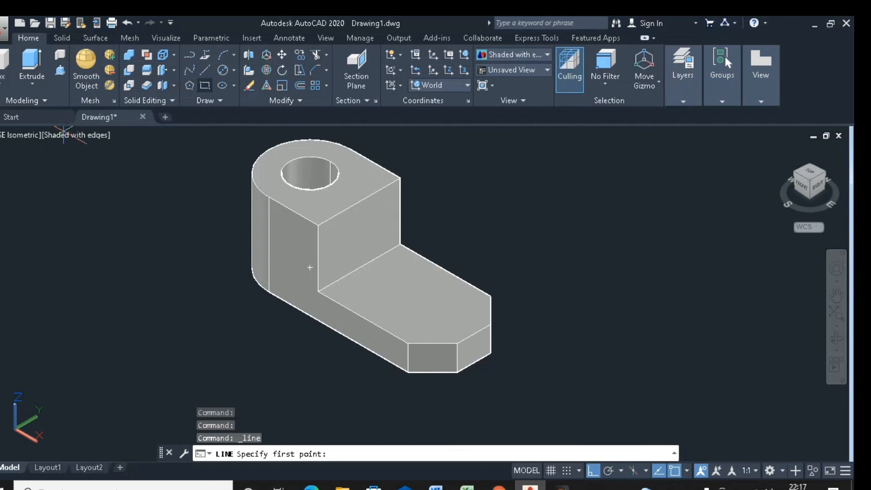
click(576, 276)
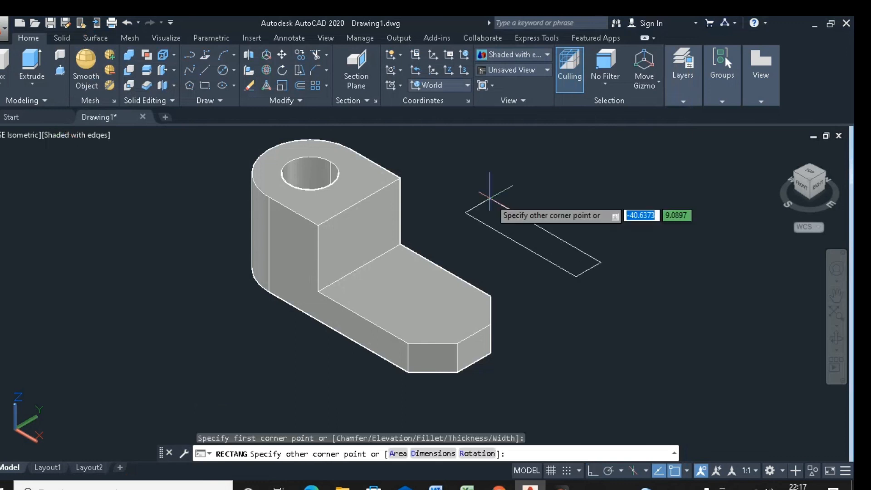
text(@)
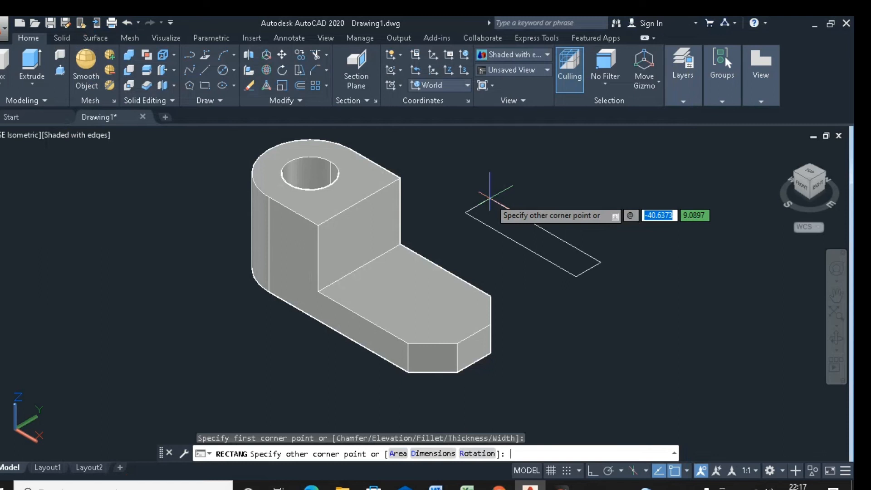
text(42)
key(Tab)
text(7)
key(Return)
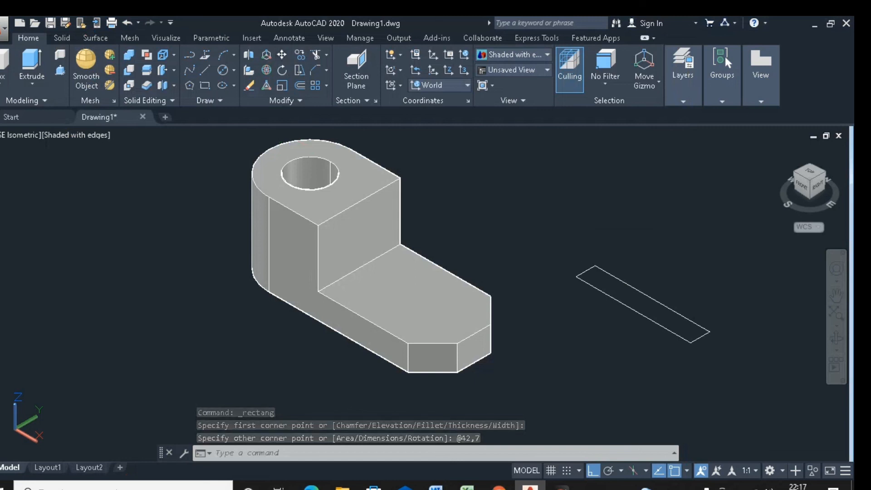
Move the 42 by 7 rectangle from its outer short edge's midpoint to the midpoint of the base's upper edge at the chamfered end
click(281, 55)
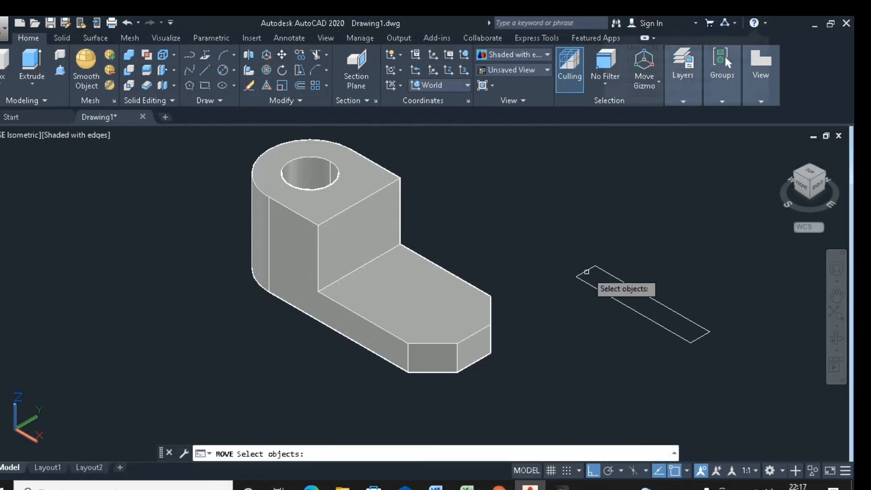
click(586, 271)
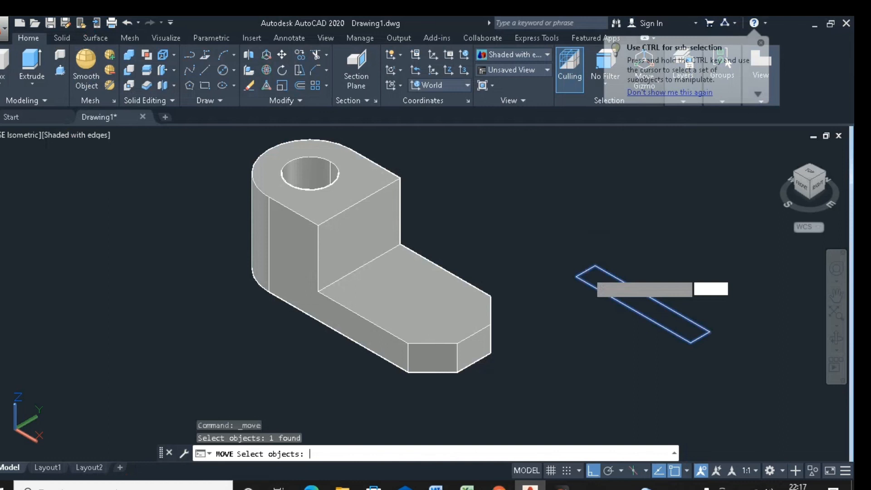
key(Return)
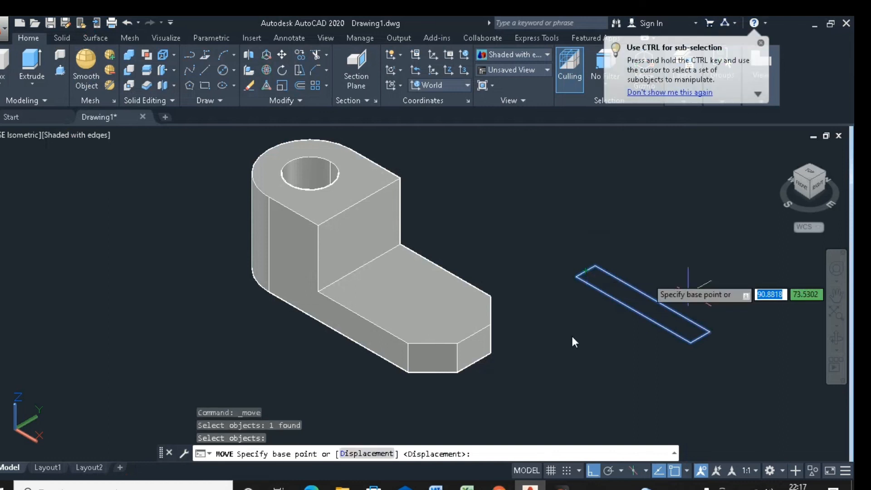
click(628, 389)
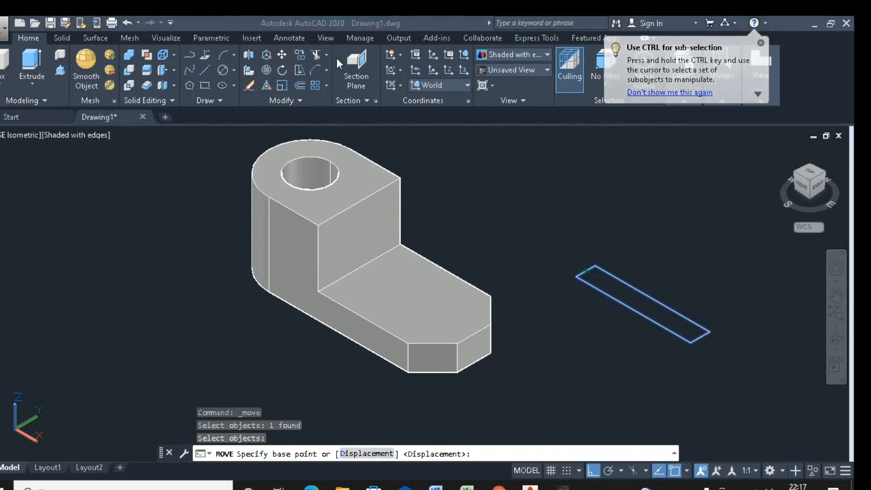
click(700, 338)
key(F8)
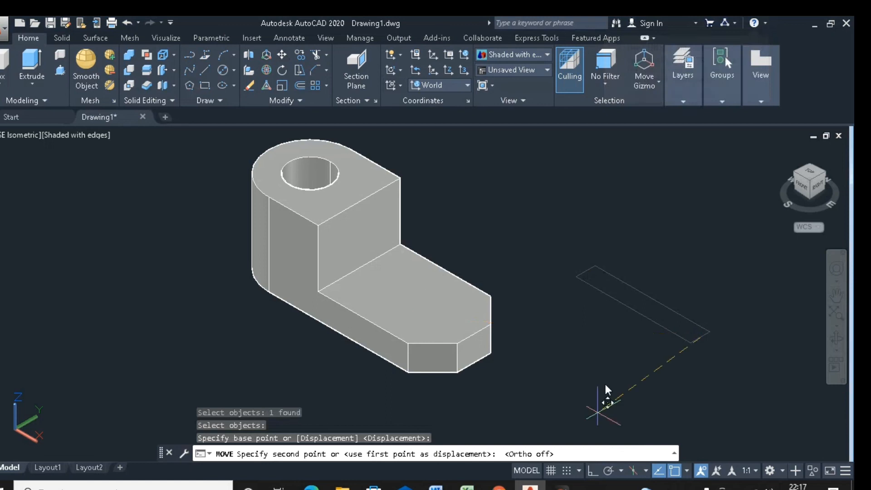
click(477, 321)
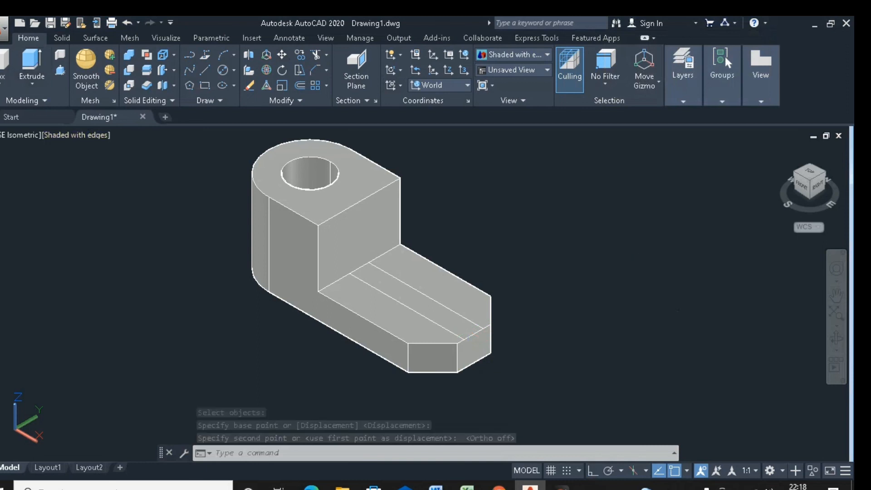
click(31, 61)
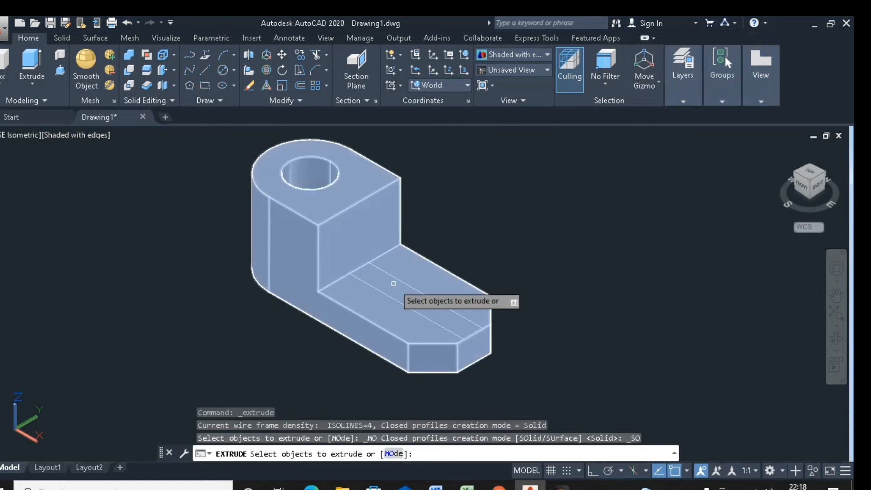
click(396, 279)
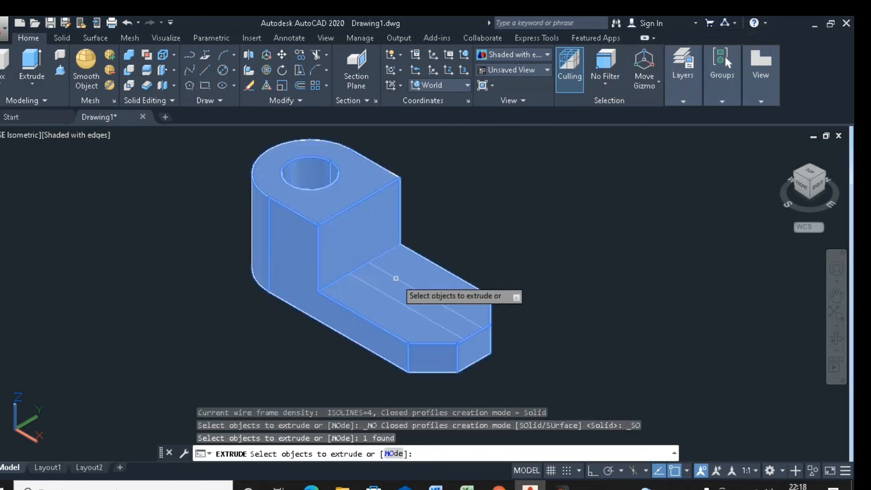
key(Escape)
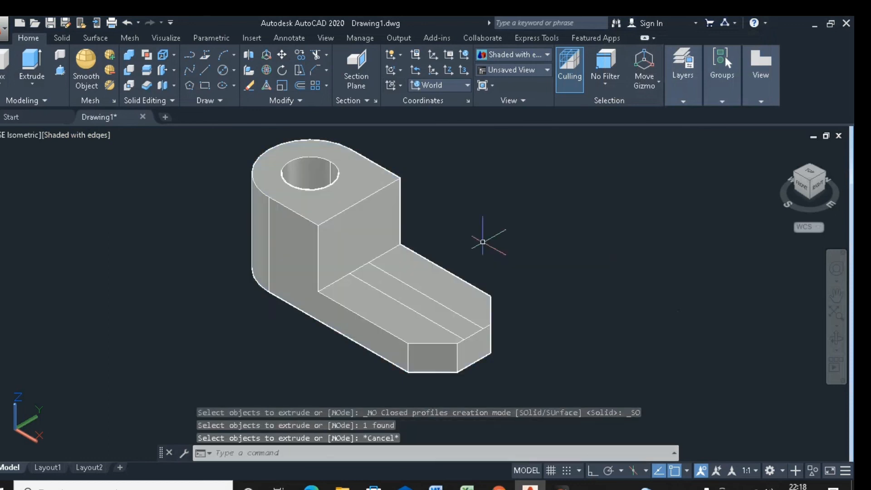
Extrude the rectangle on the base up by 21 in 2D Wireframe display and restore the Shaded with edges style
click(85, 135)
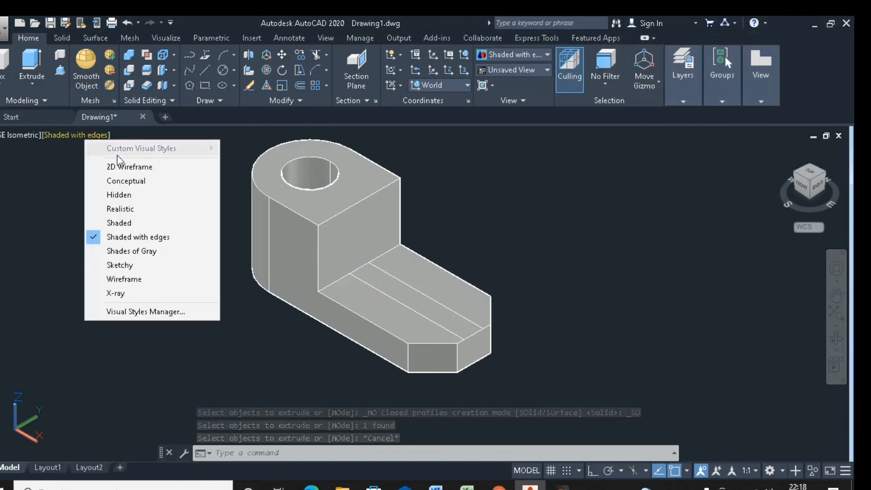
click(121, 167)
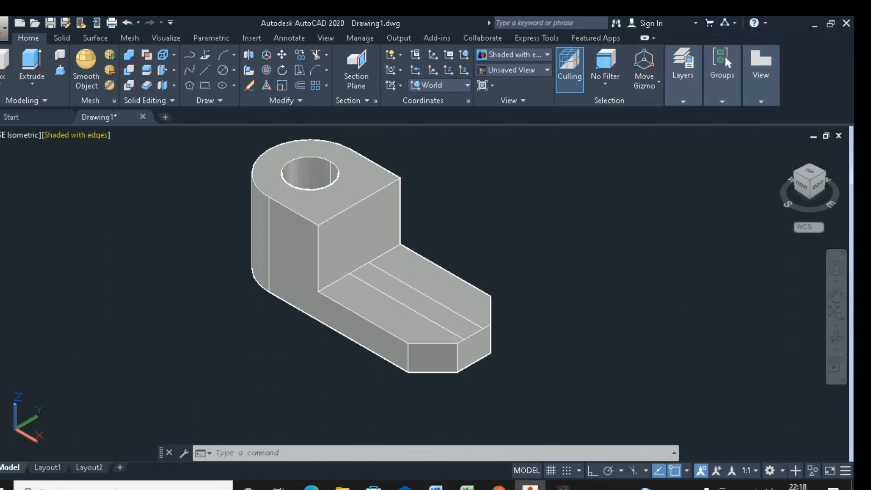
click(32, 63)
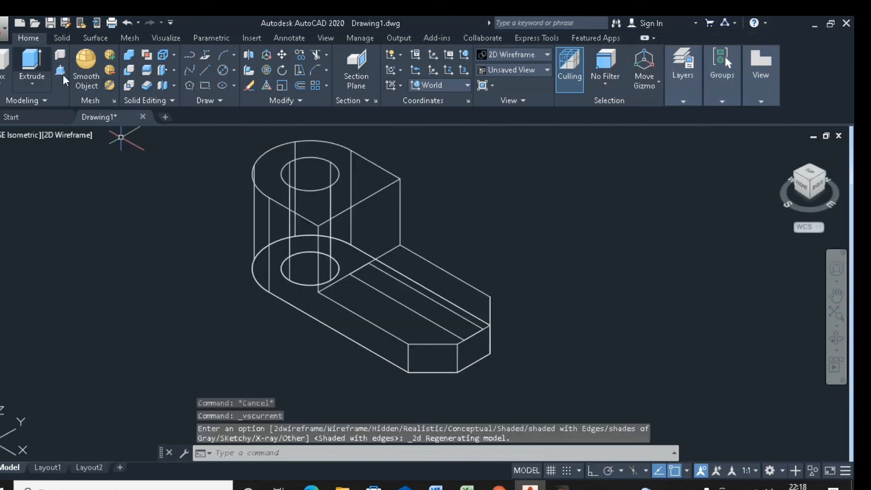
click(365, 283)
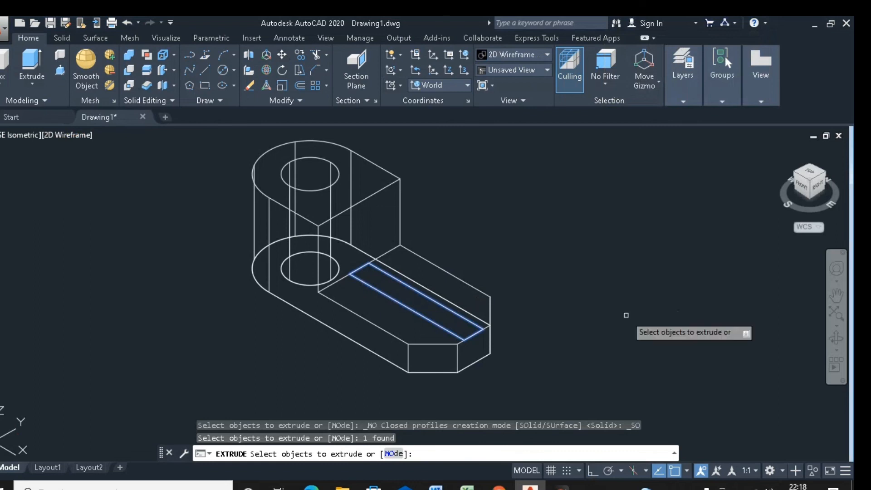
key(Return)
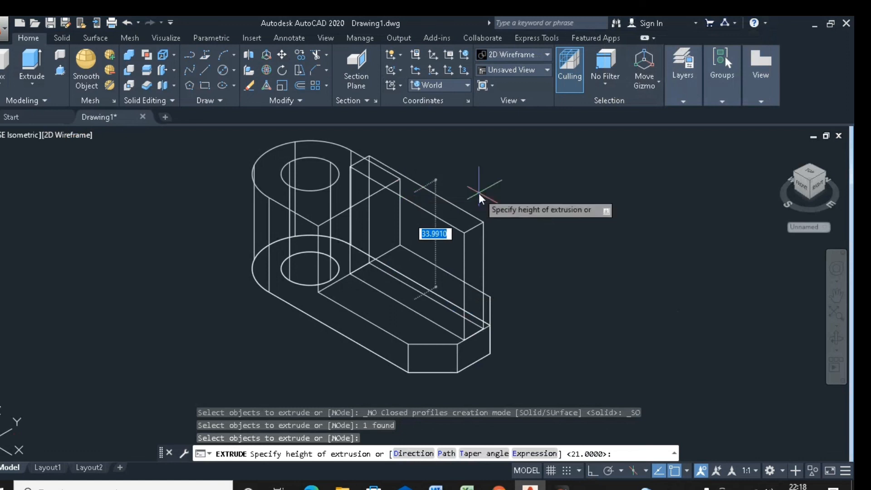
text(21)
key(Return)
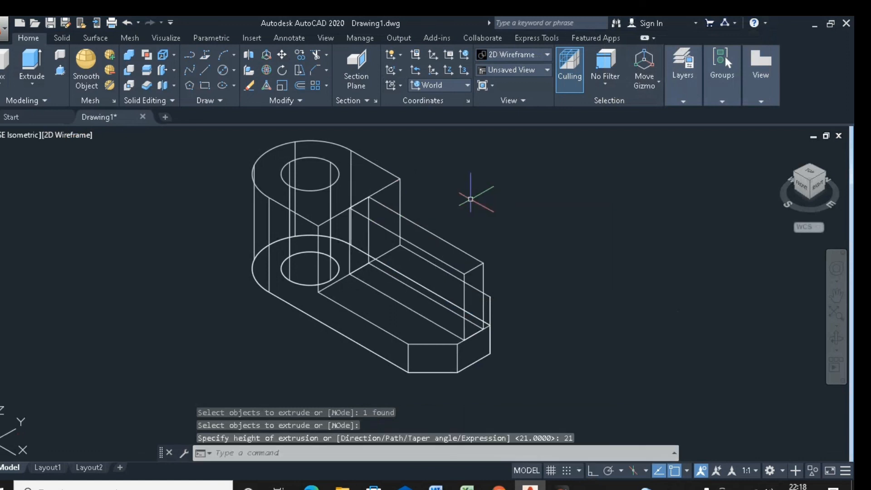
click(72, 135)
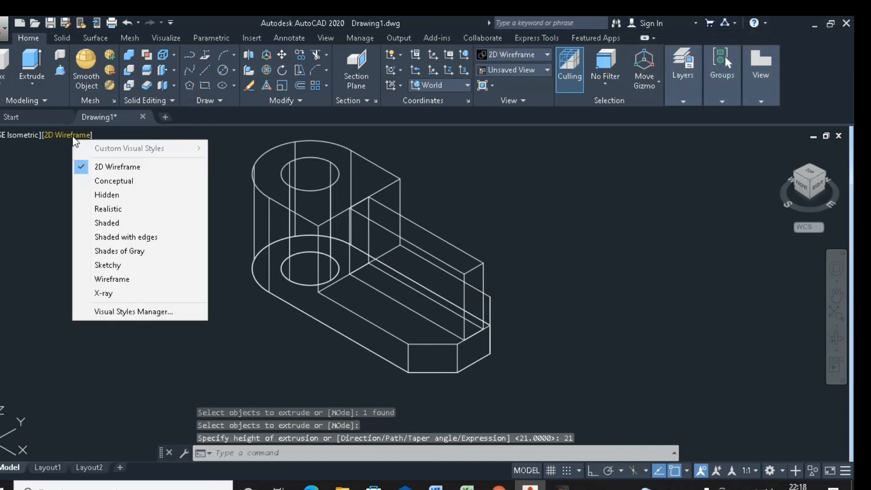
click(118, 235)
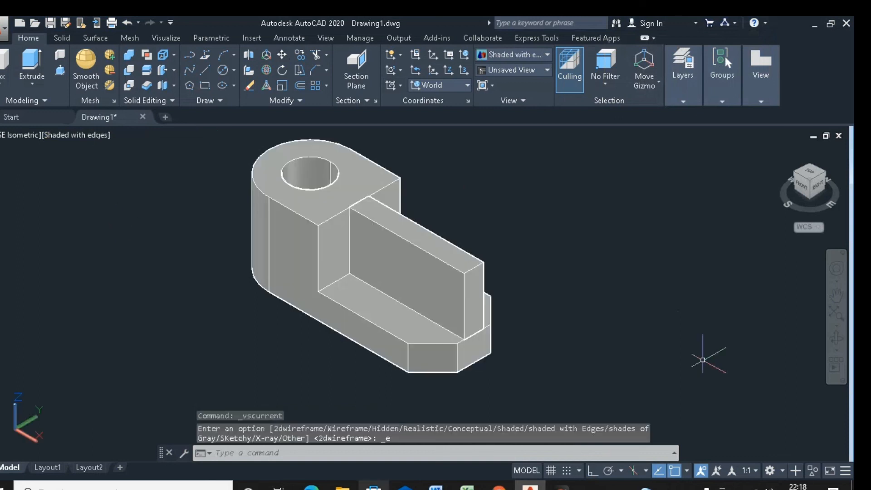
Check the rib's slope in the PDF drawing and draw a diagonal line across the rib's side from upper inner to lower outer corner
key(alt+Tab)
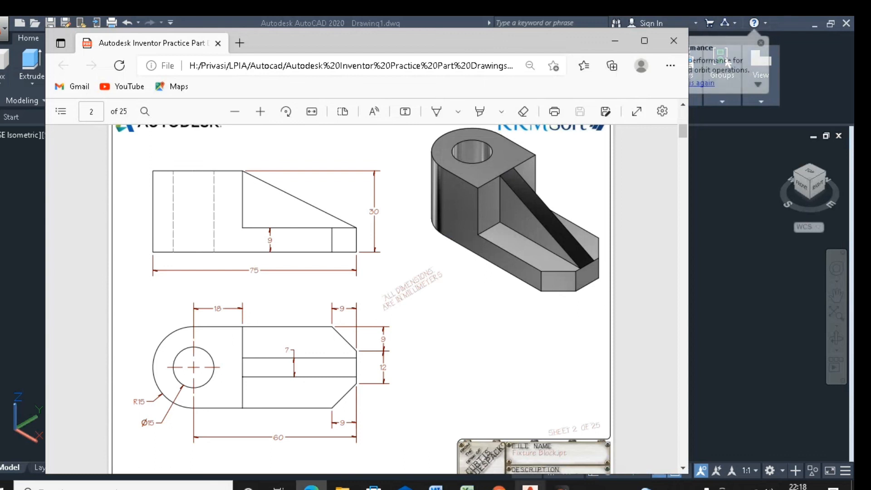
key(alt+Tab)
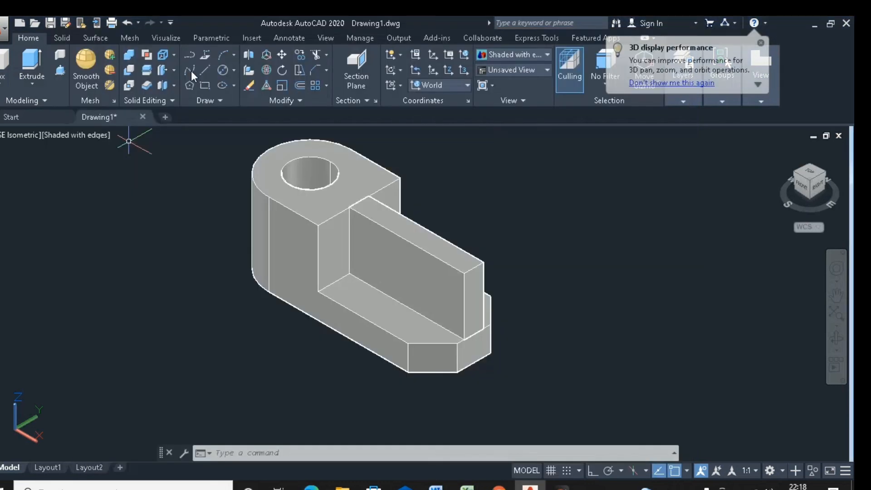
click(215, 69)
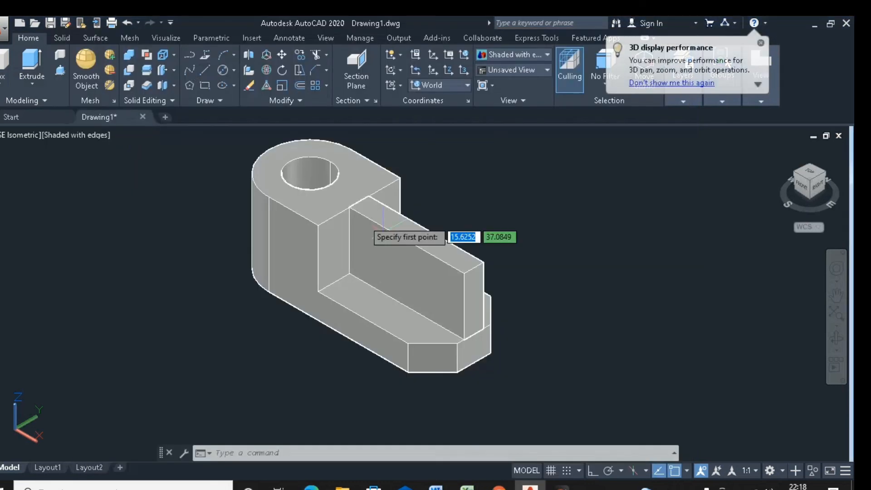
click(349, 207)
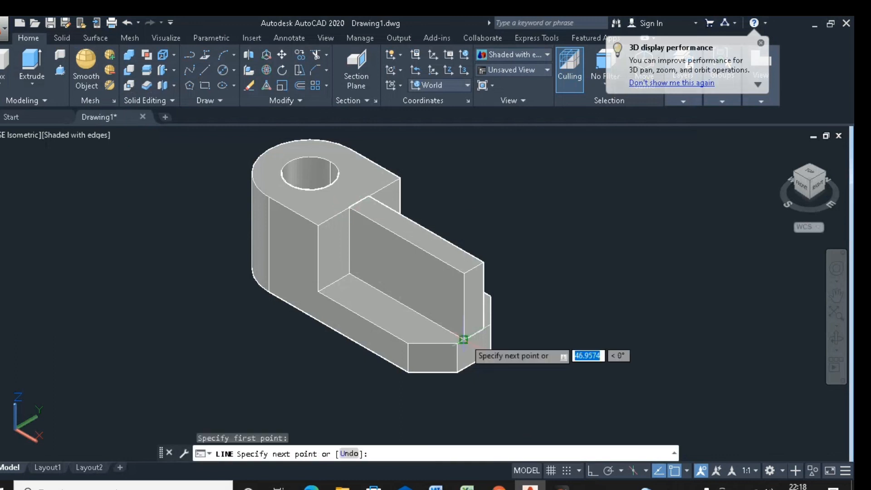
click(463, 340)
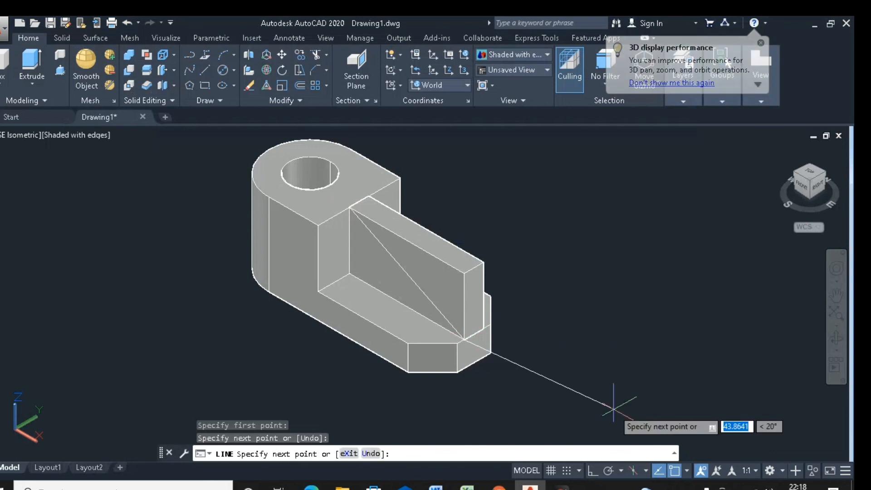
key(Return)
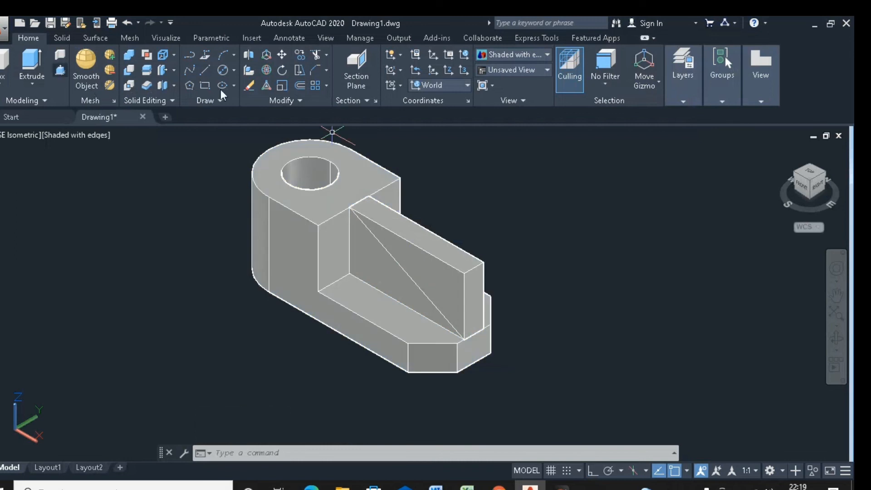
Presspull the triangular area above the diagonal through the rib's full thickness to cut away the upper wedge
click(60, 70)
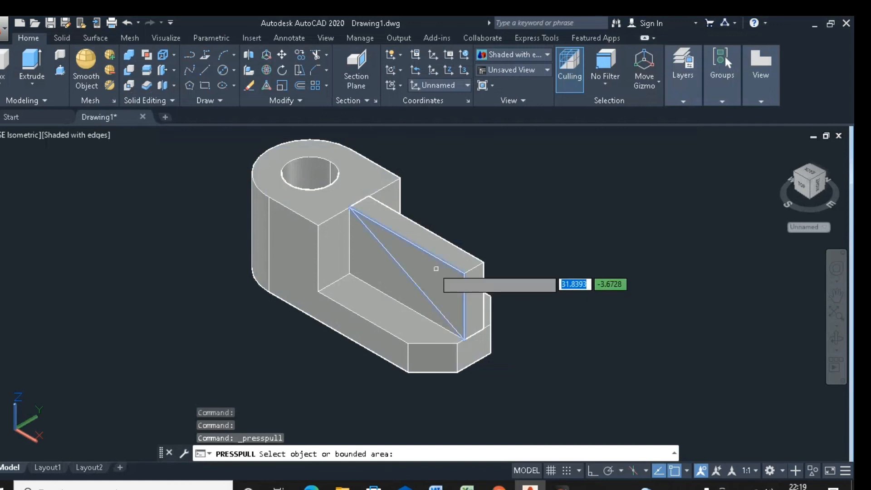
click(436, 268)
click(436, 266)
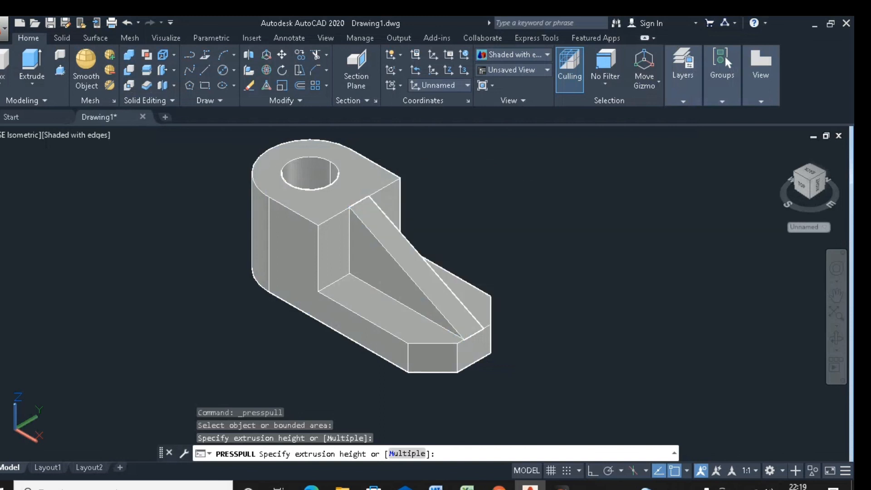
key(Return)
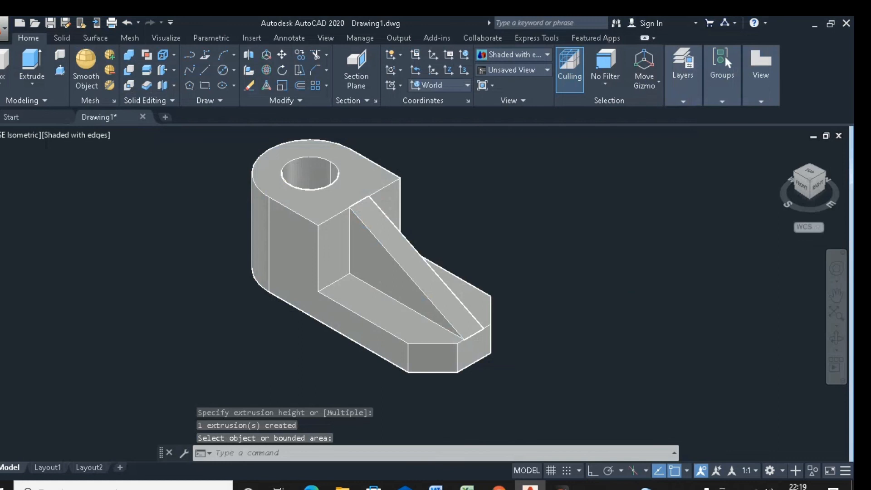
Orbit around the fixture block to examine the sloped rib and overall shape
scroll(358, 465, down, 1)
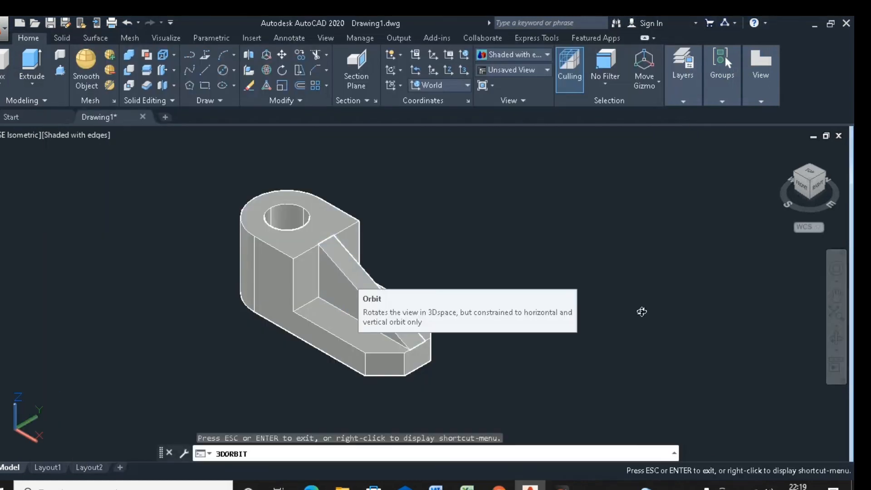
drag(442, 315, 470, 306)
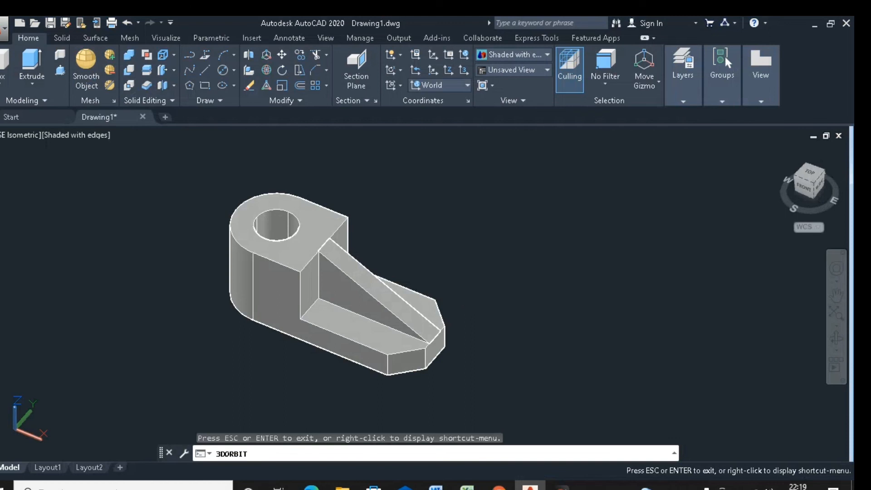
key(Escape)
middle_drag(455, 295, 432, 288)
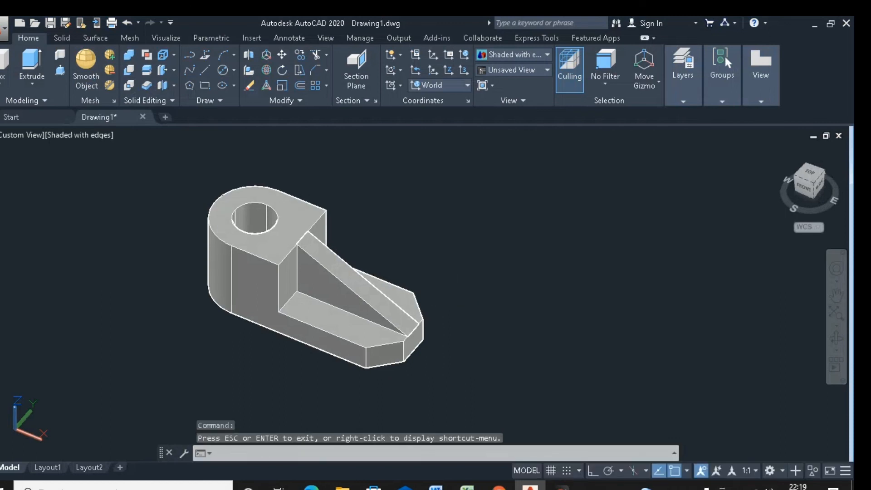
key(Escape)
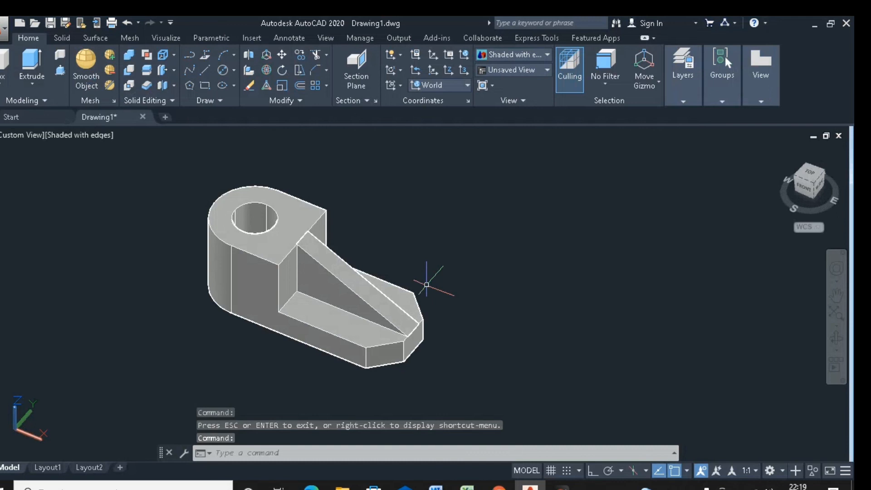